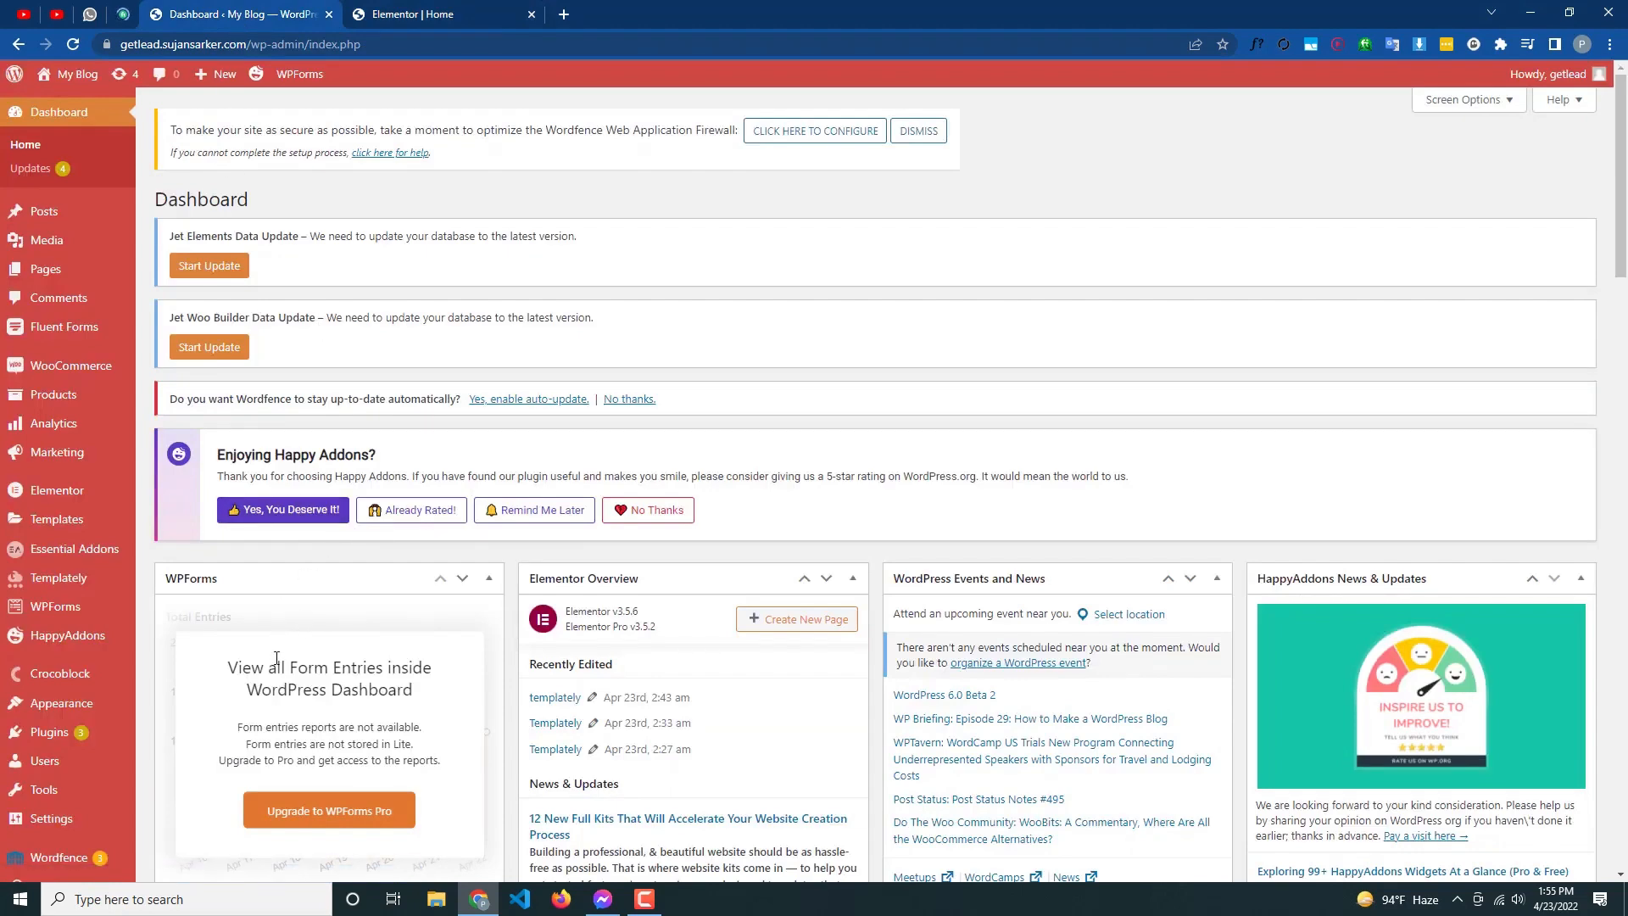
Open the page for adding new plugins to the WordPress site
{"action": "scroll", "coordinate": [216, 576], "scroll_direction": "down", "scroll_amount": 5}
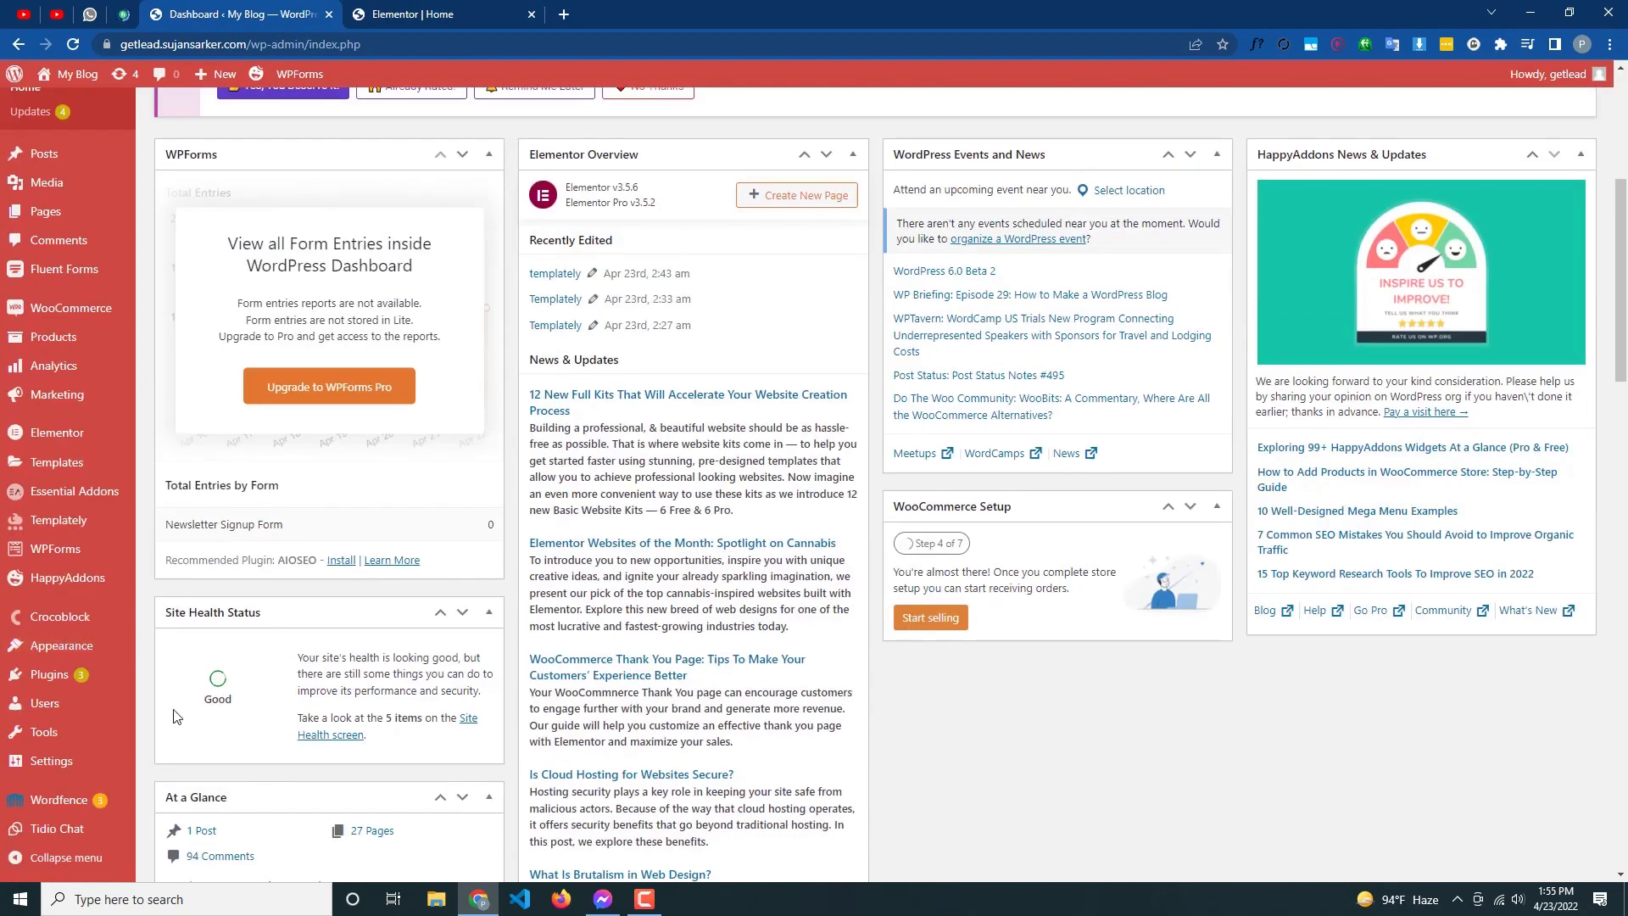
{"action": "scroll", "coordinate": [101, 635], "scroll_direction": "down", "scroll_amount": 1}
{"action": "mouse_move", "coordinate": [52, 676]}
{"action": "left_click", "coordinate": [197, 704]}
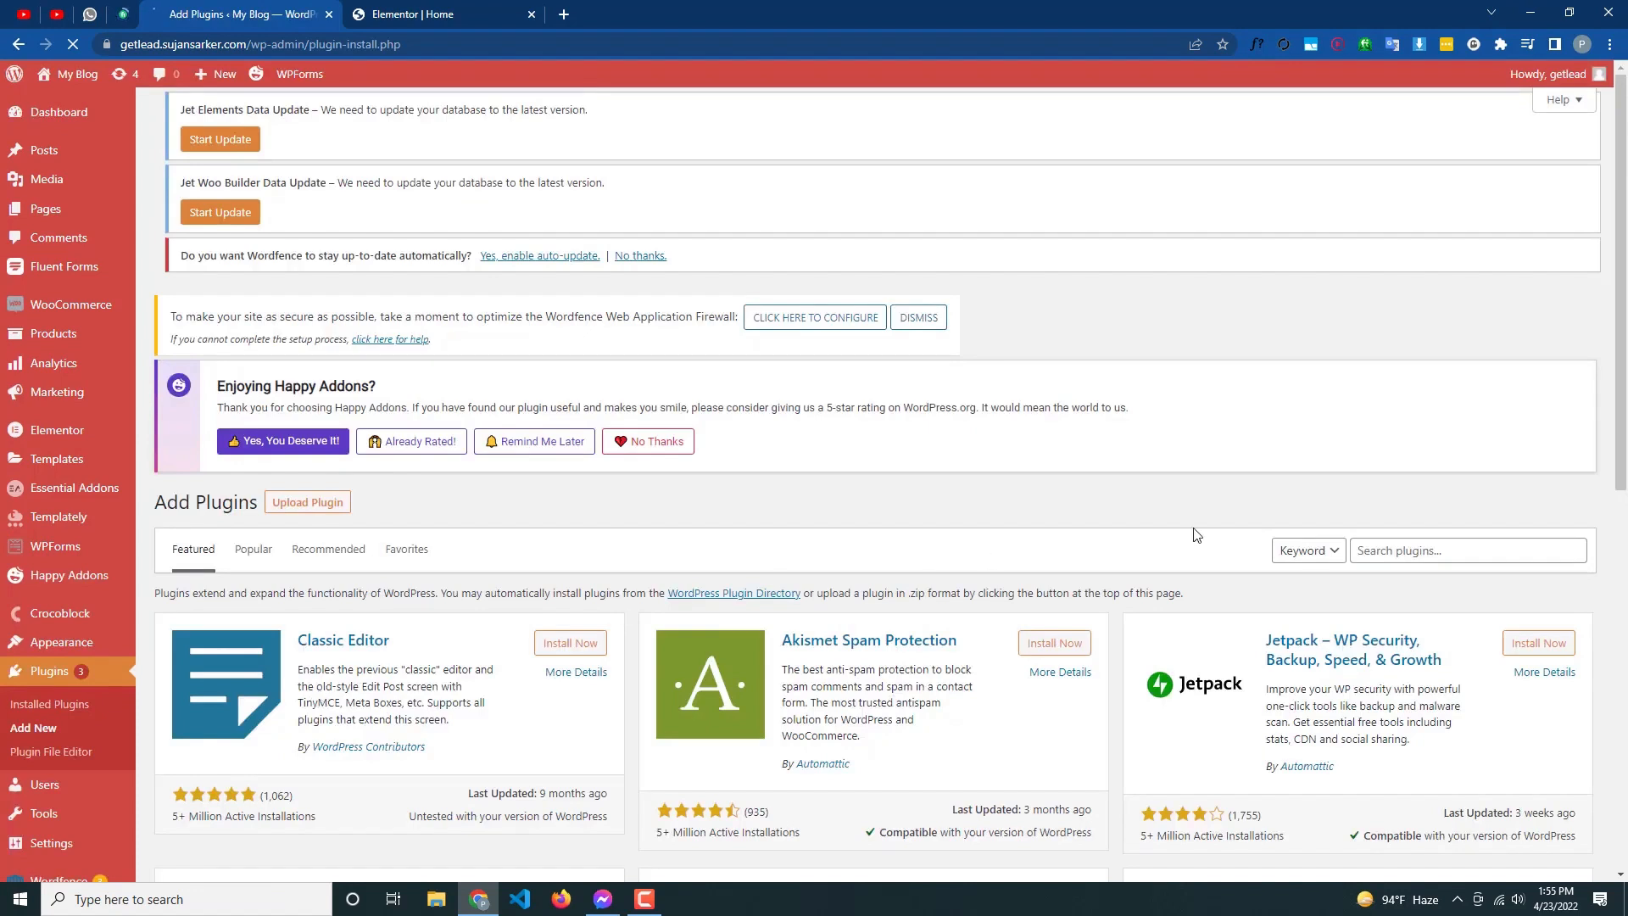
Search the plugin directory for "wp optimize", and install and activate WP-Optimize – Cache, Clean, Compress
{"action": "scroll", "coordinate": [1387, 549], "scroll_direction": "down", "scroll_amount": 1}
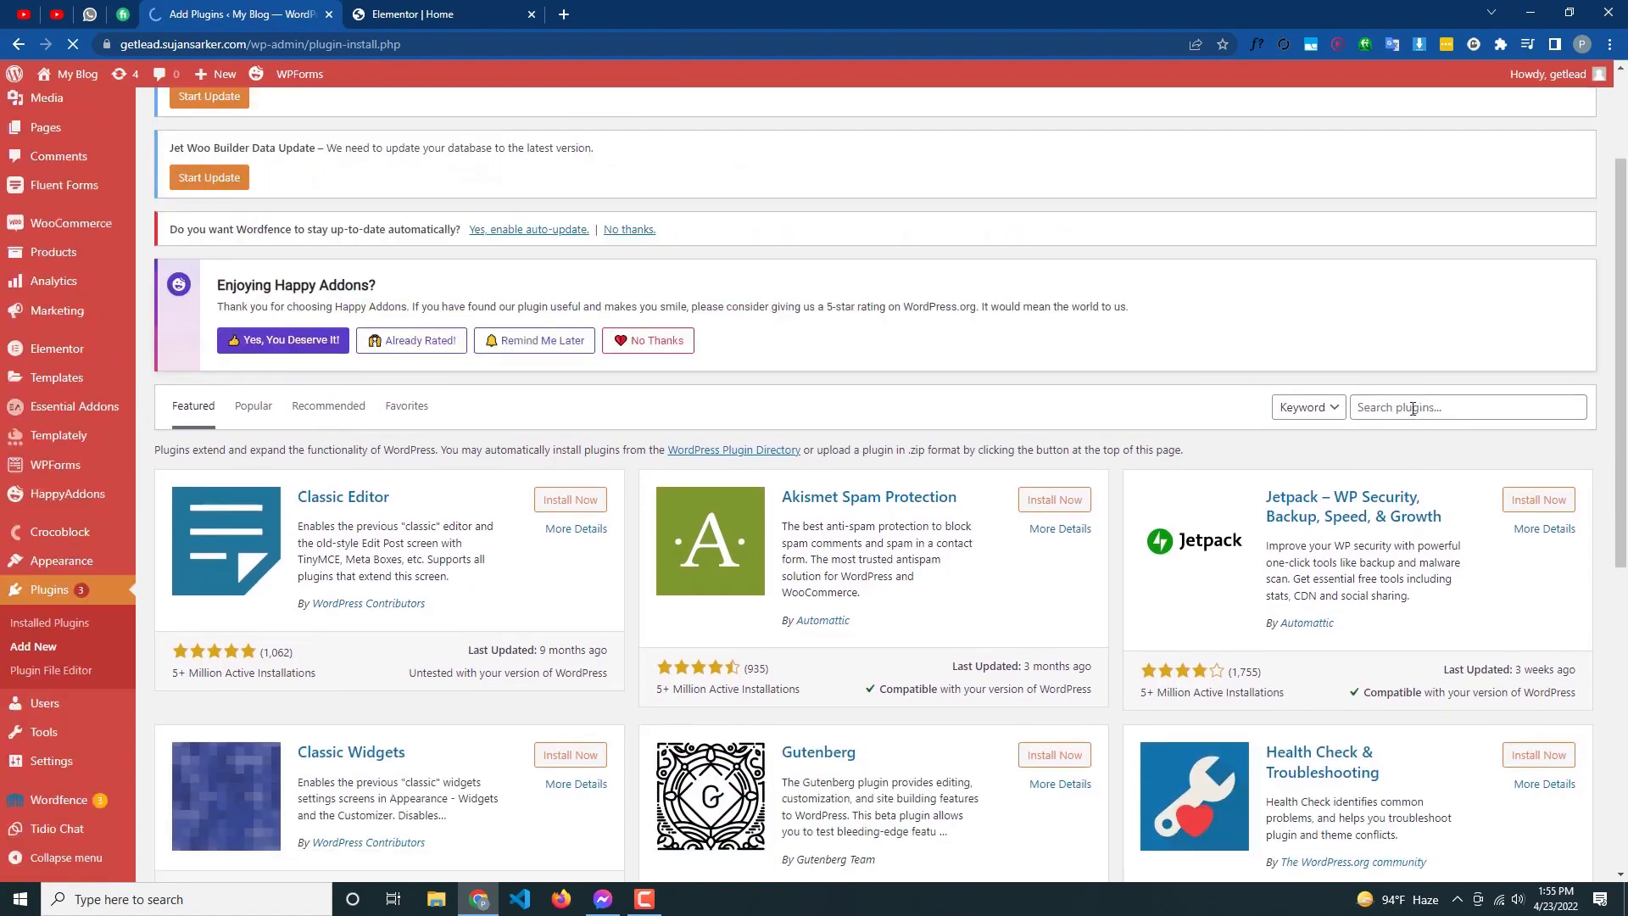
{"action": "left_click", "coordinate": [1413, 409]}
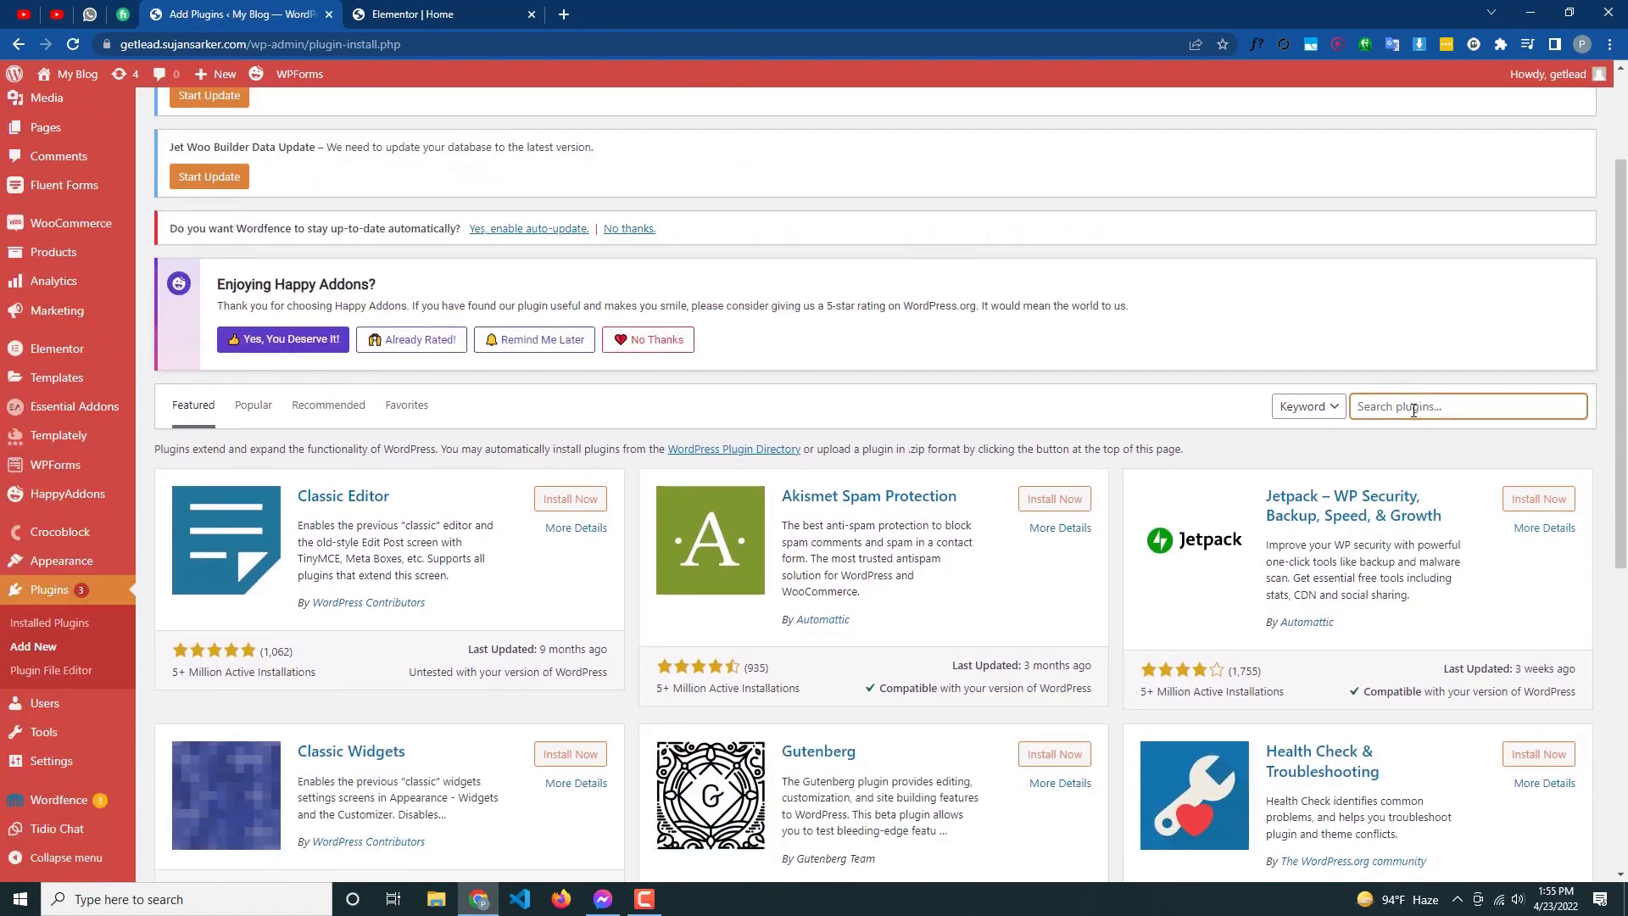
{"action": "type", "text": "wp"}
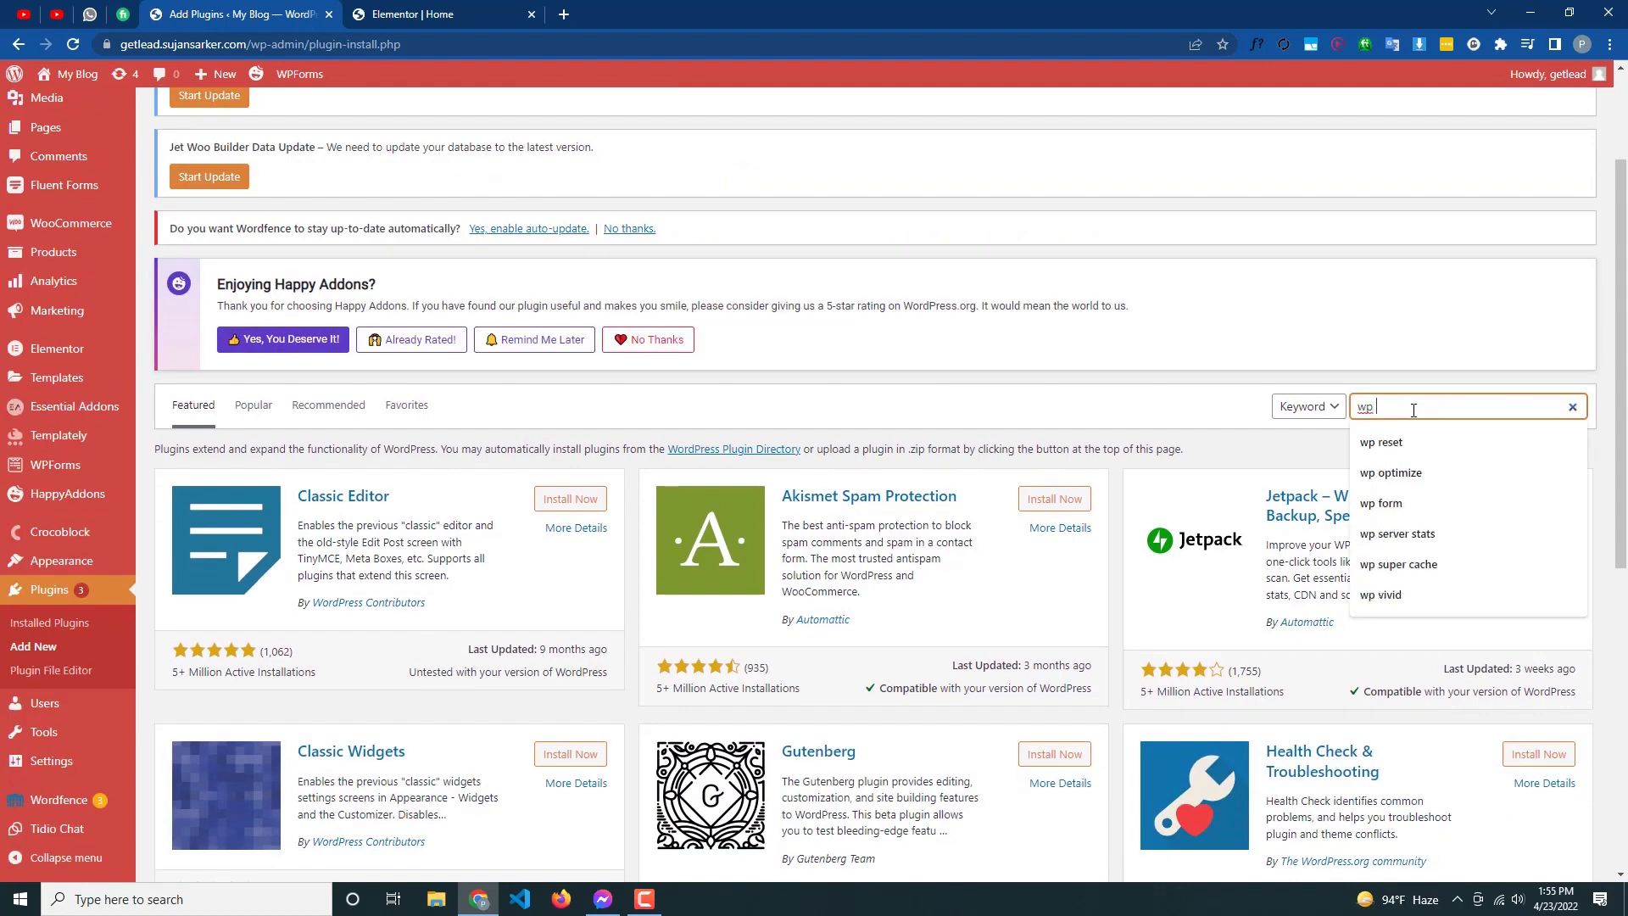
{"action": "type", "text": " optimize"}
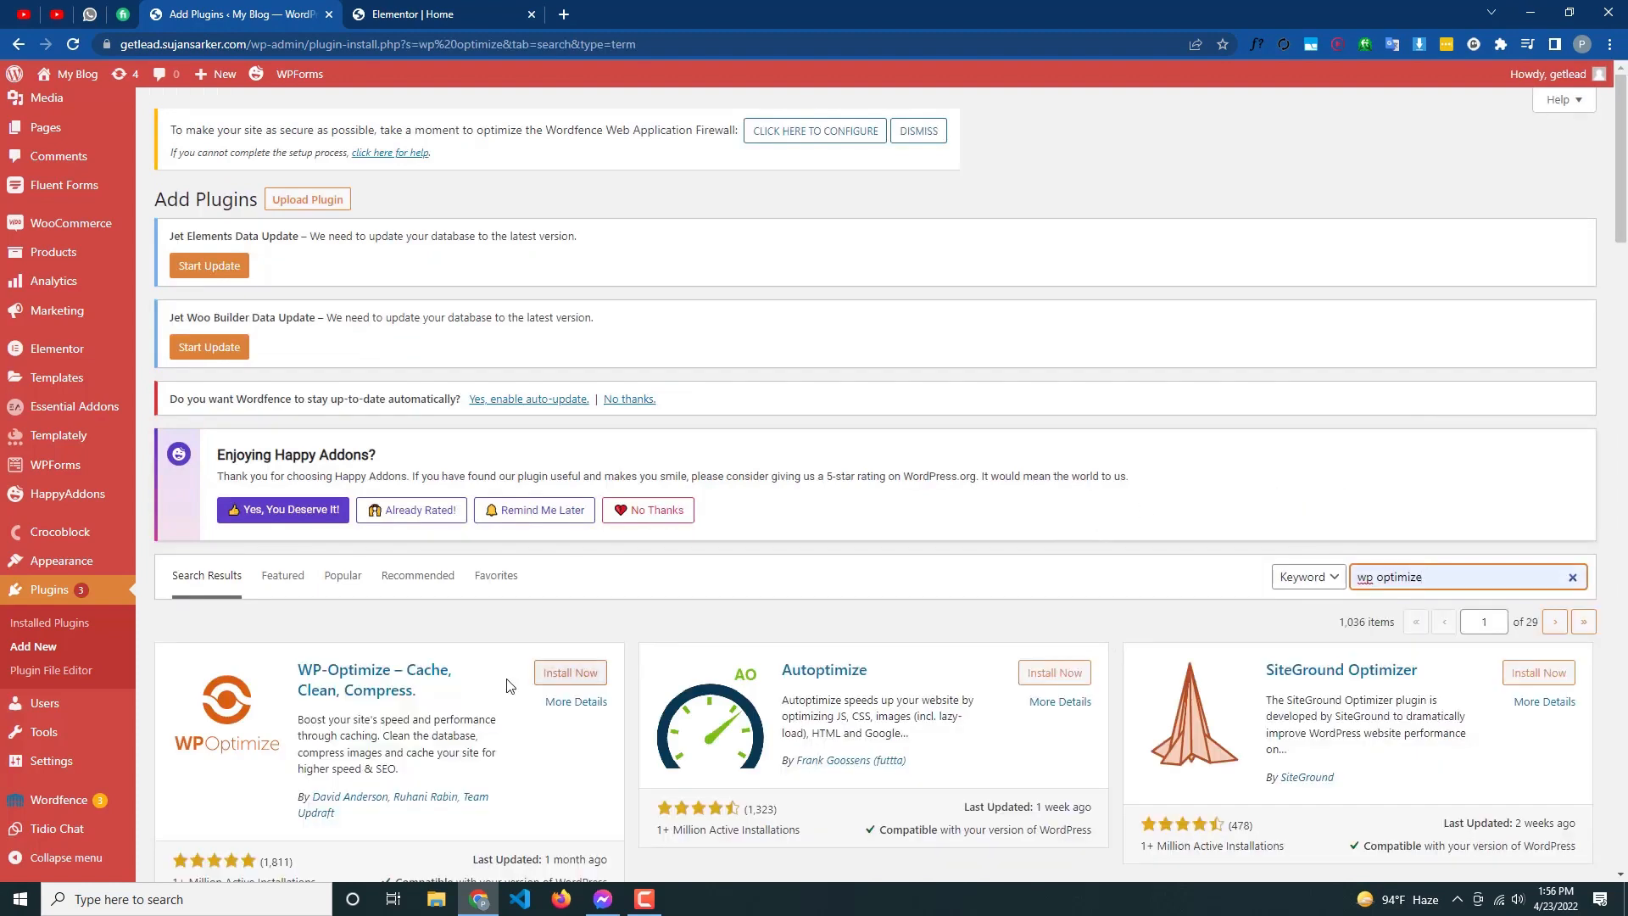
{"action": "left_click", "coordinate": [565, 678]}
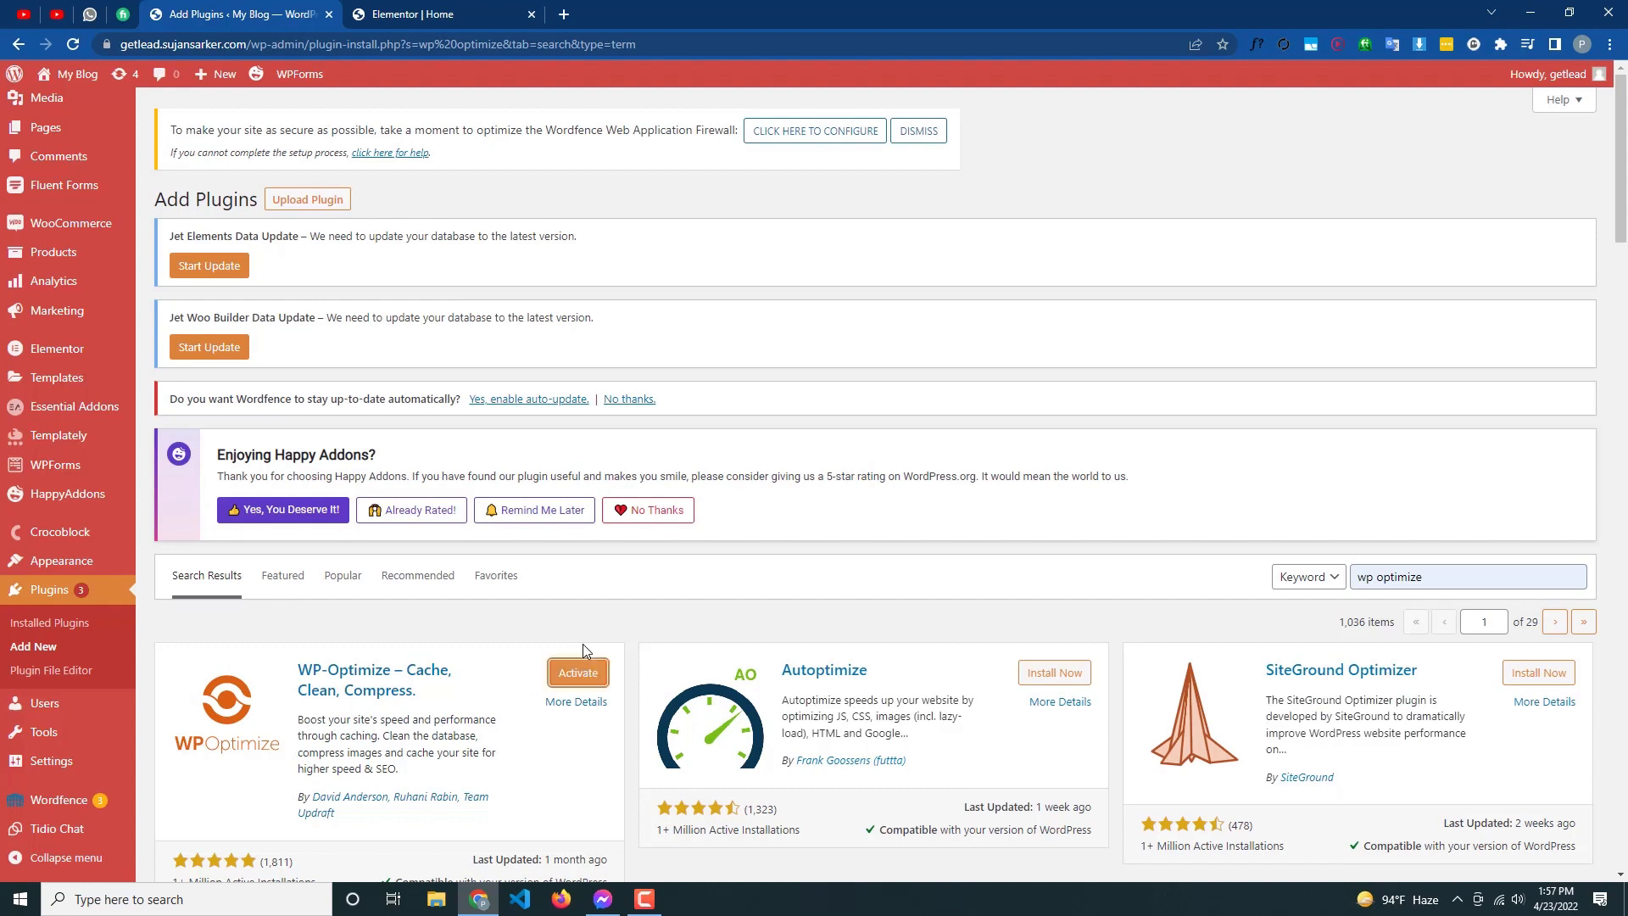
{"action": "left_click", "coordinate": [577, 673]}
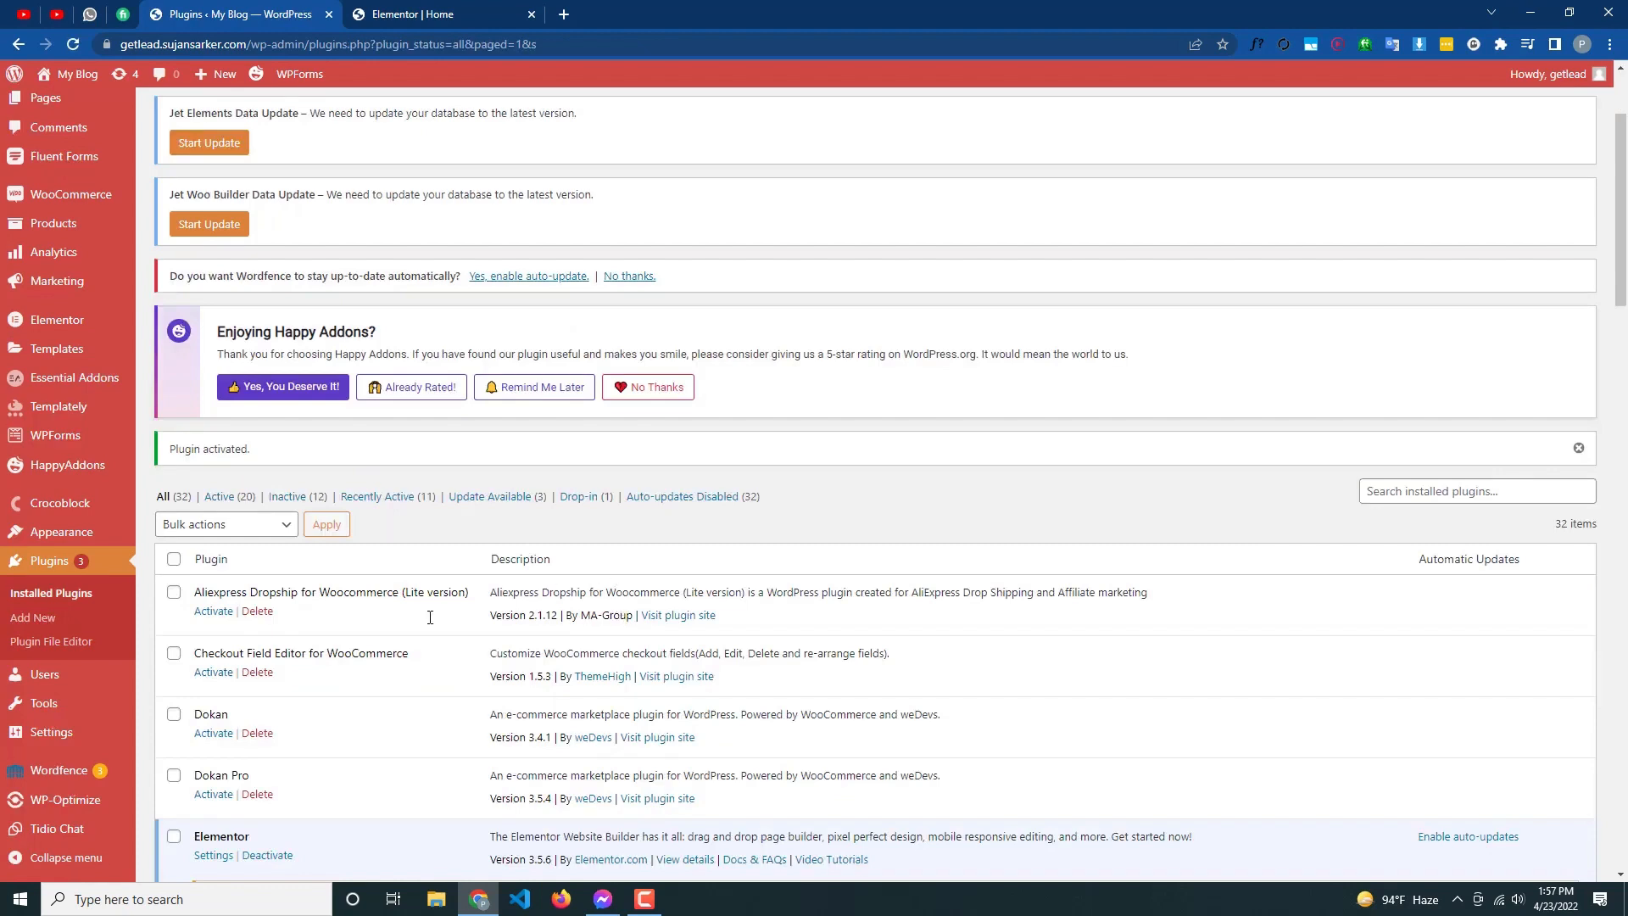
Select every optimization in WP-Optimize's database settings and run all selected optimizations
{"action": "mouse_move", "coordinate": [68, 803]}
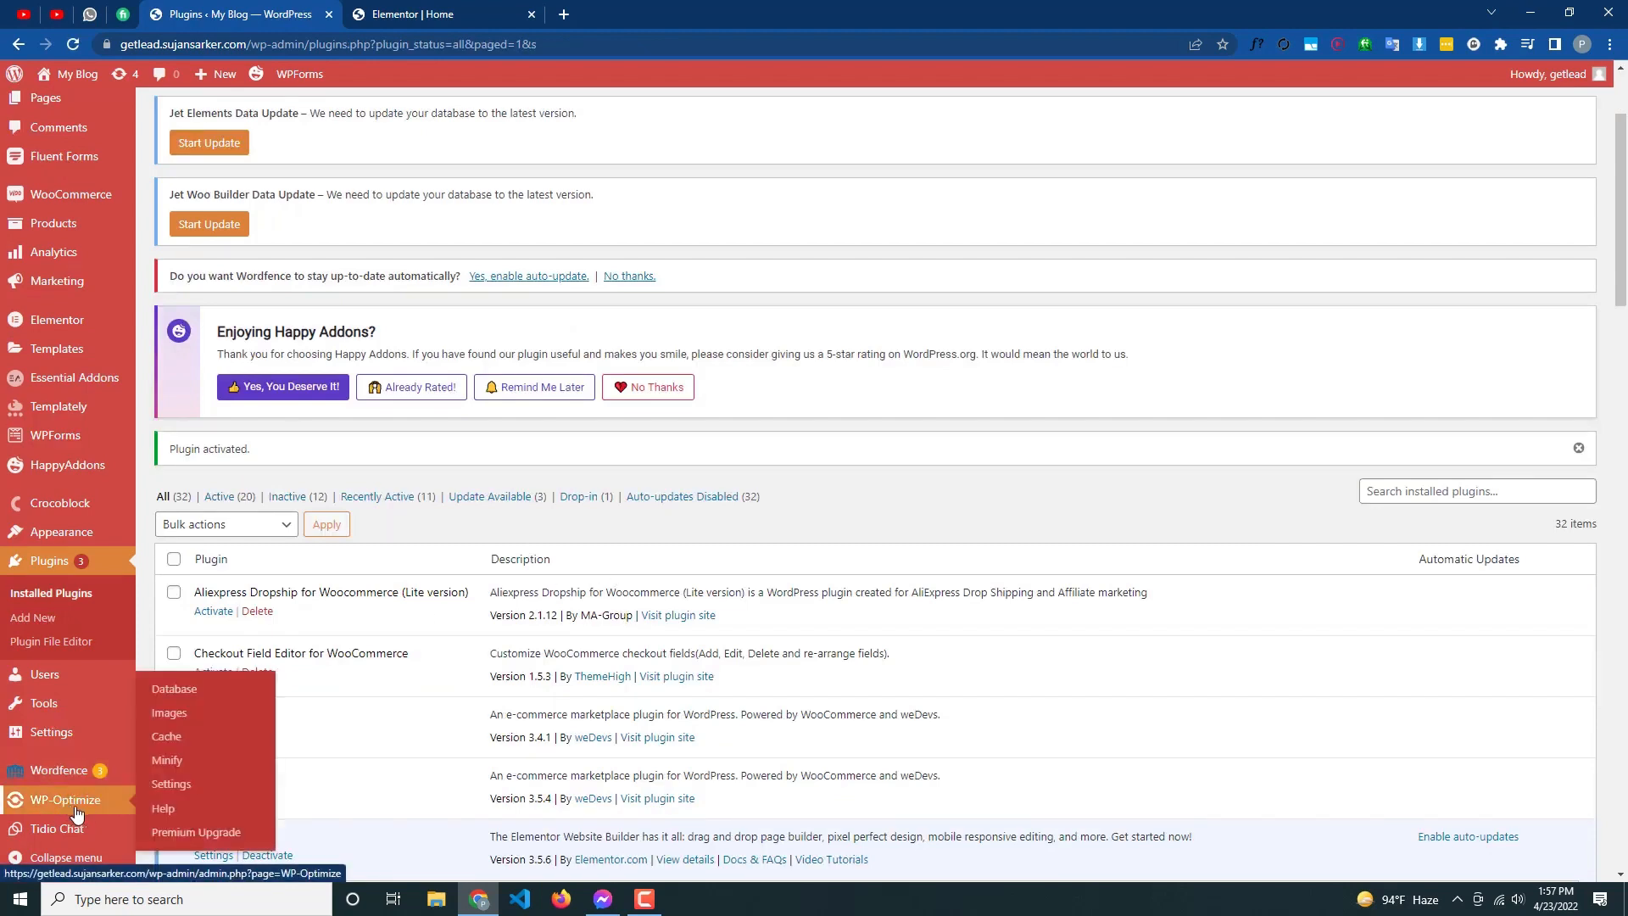
{"action": "left_click", "coordinate": [179, 690]}
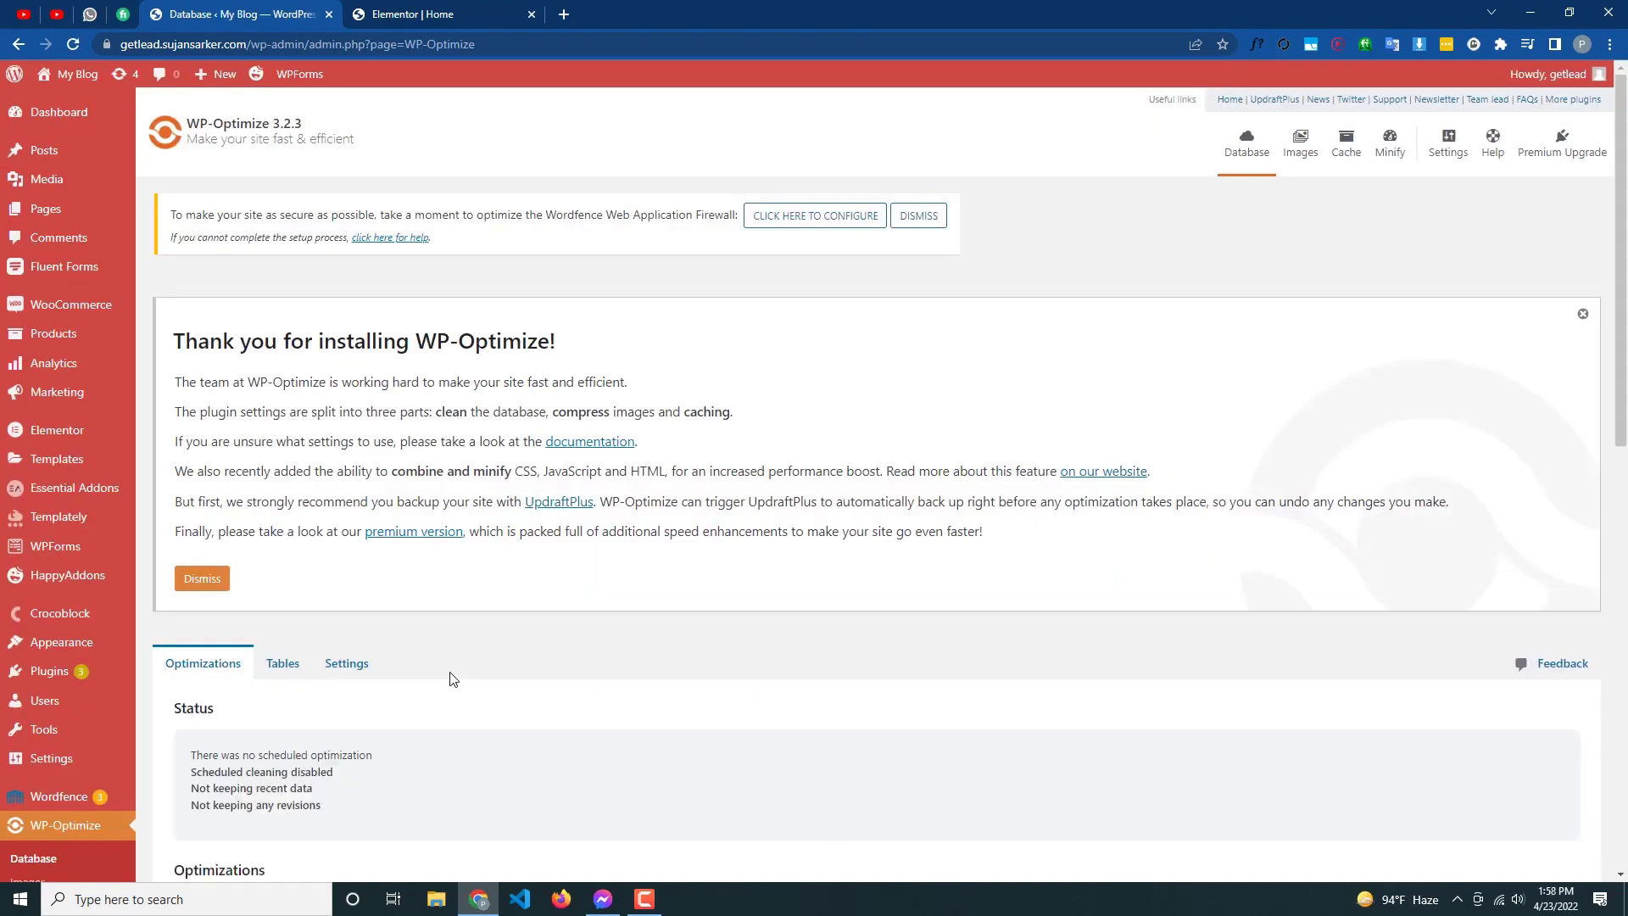
{"action": "scroll", "coordinate": [428, 675], "scroll_direction": "down", "scroll_amount": 3}
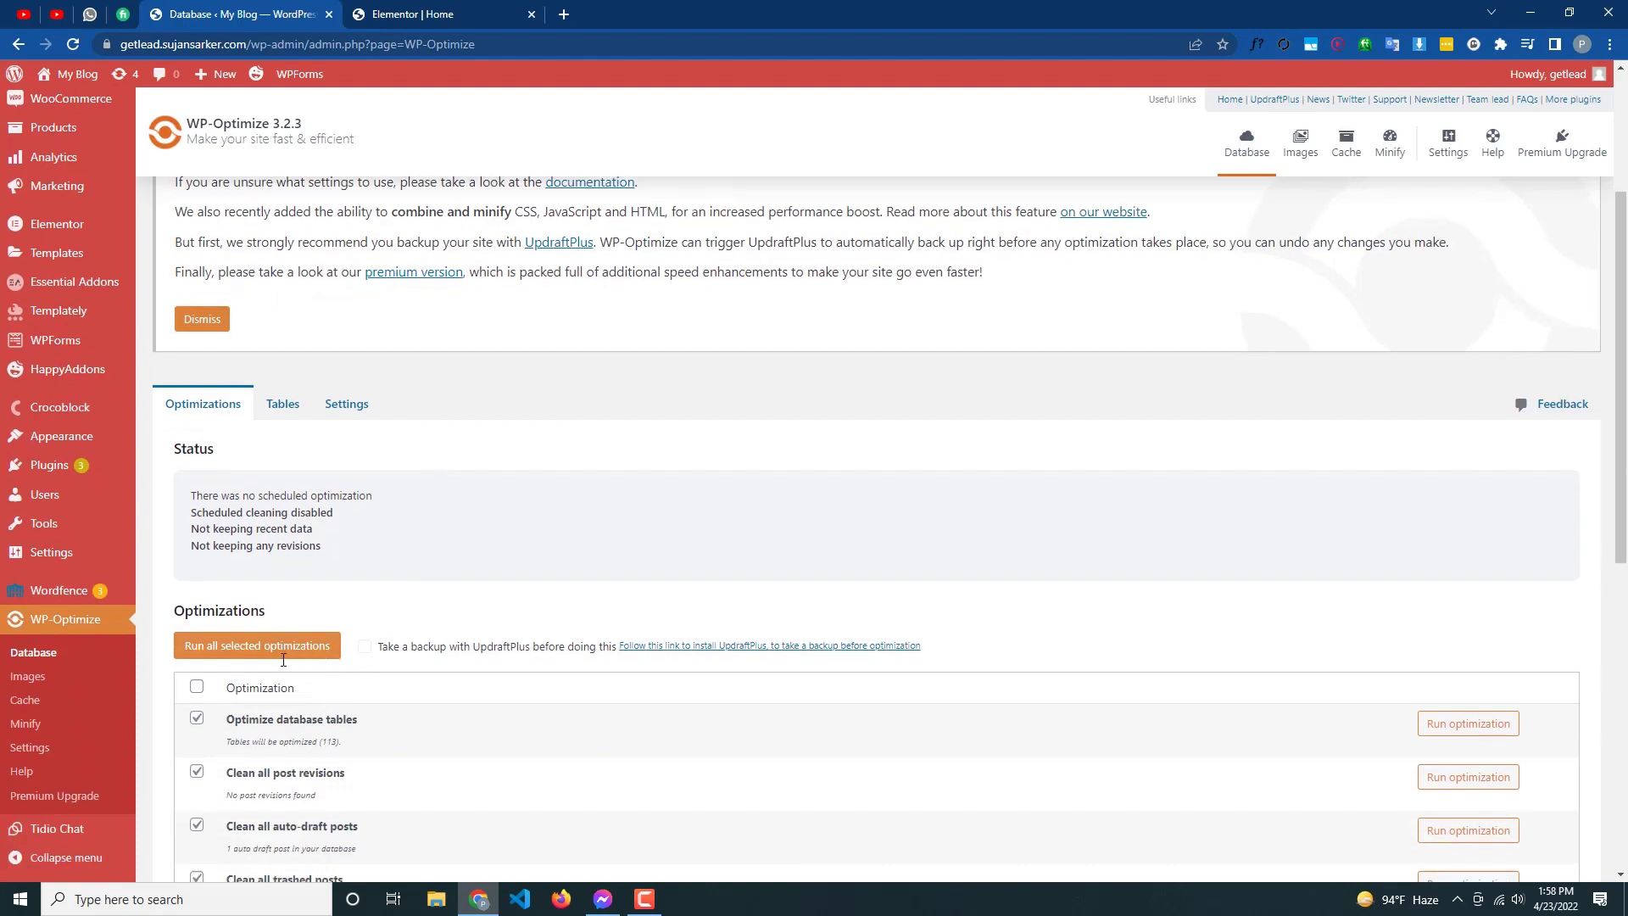
{"action": "scroll", "coordinate": [283, 659], "scroll_direction": "down", "scroll_amount": 1}
{"action": "left_click", "coordinate": [197, 606]}
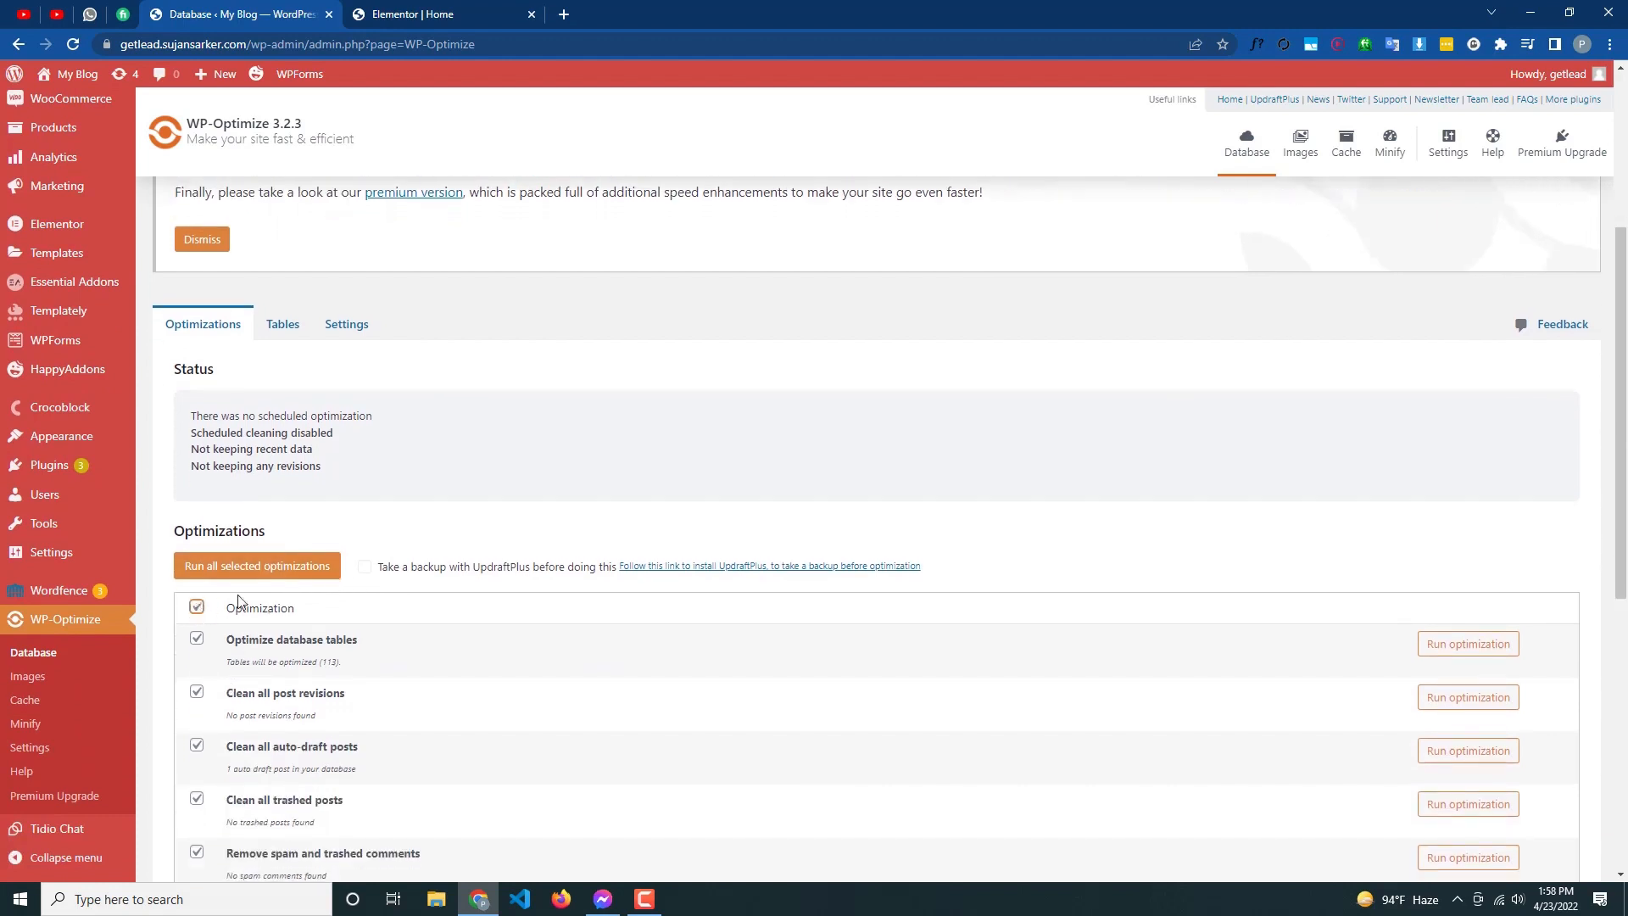
{"action": "left_click", "coordinate": [245, 571]}
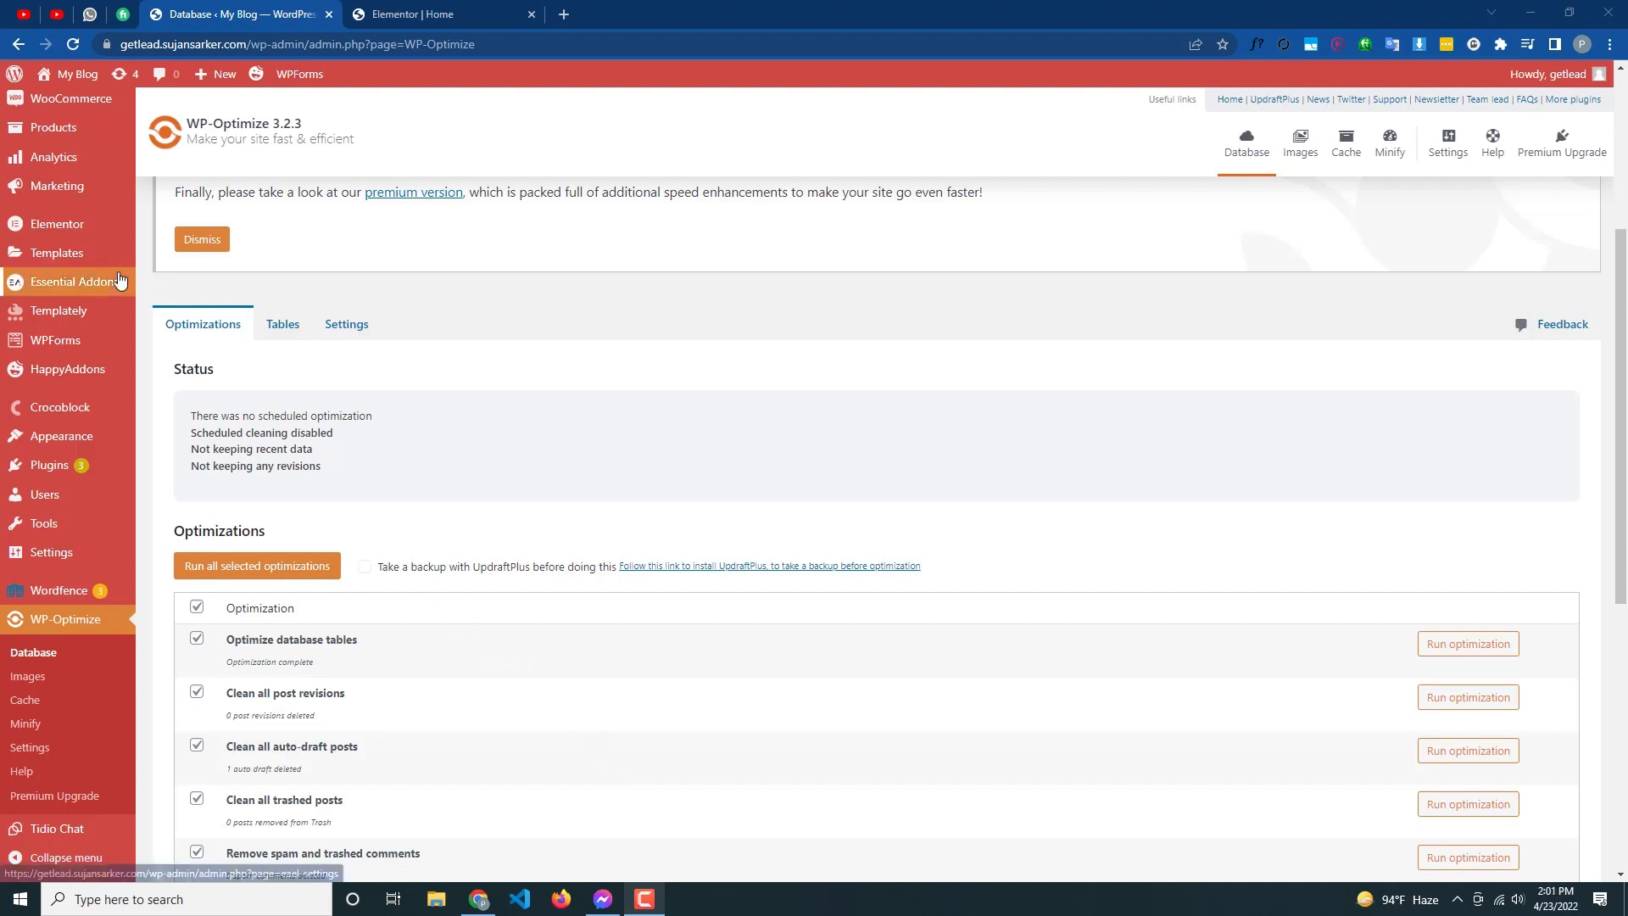
Set Switch Editor Loader Method to Enable in Elementor's advanced settings and save the changes
{"action": "mouse_move", "coordinate": [85, 227]}
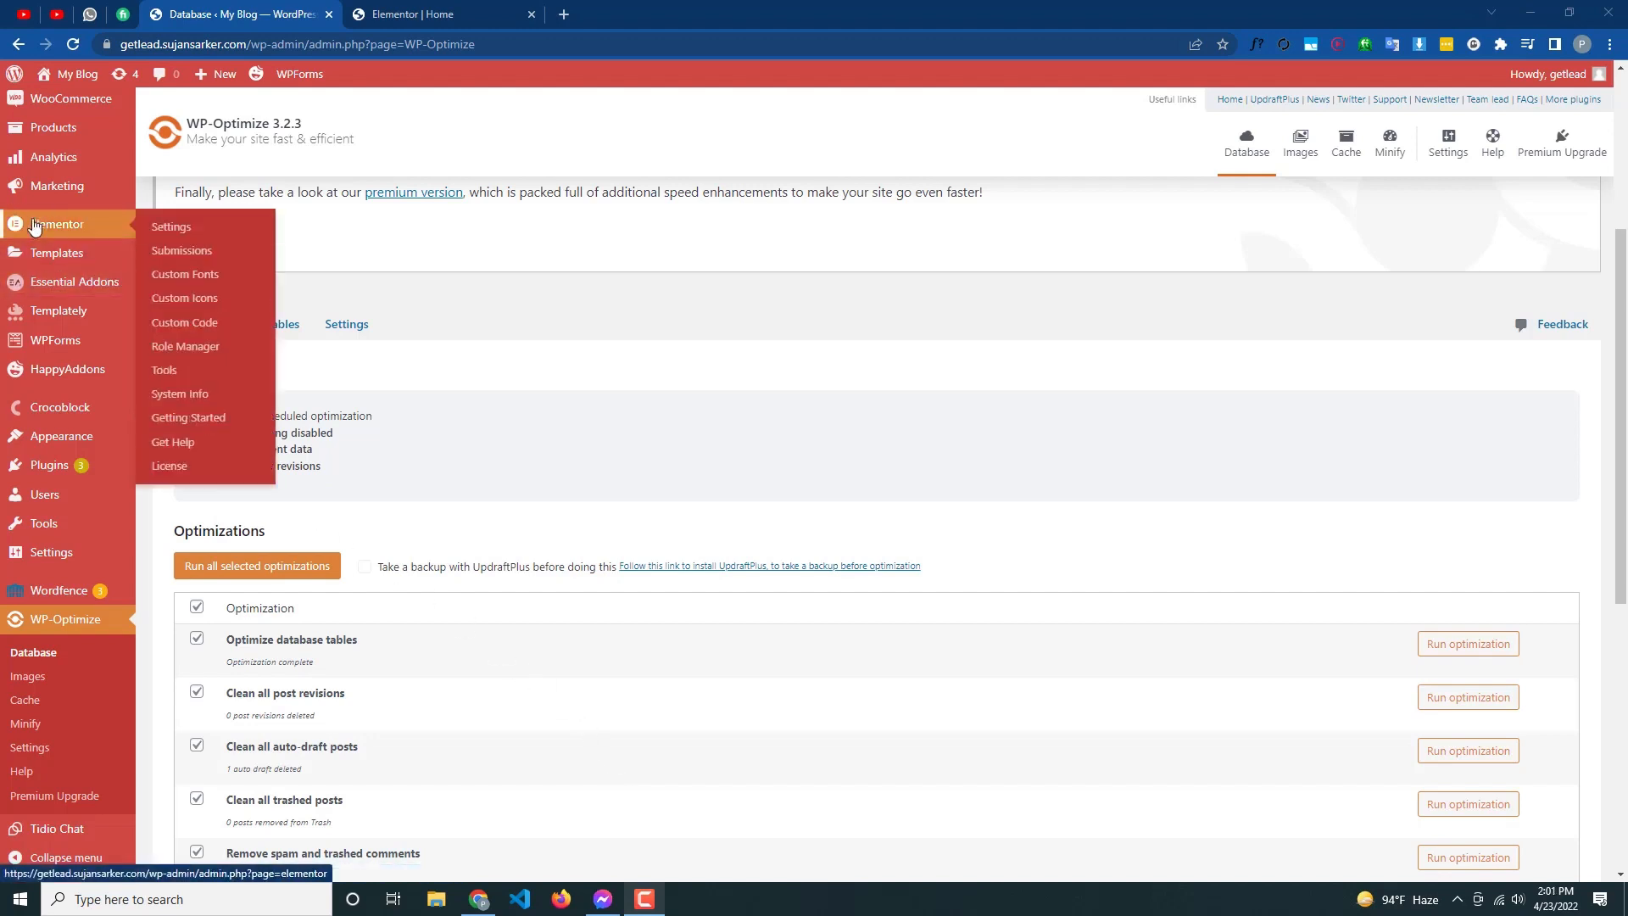
{"action": "left_click", "coordinate": [188, 234]}
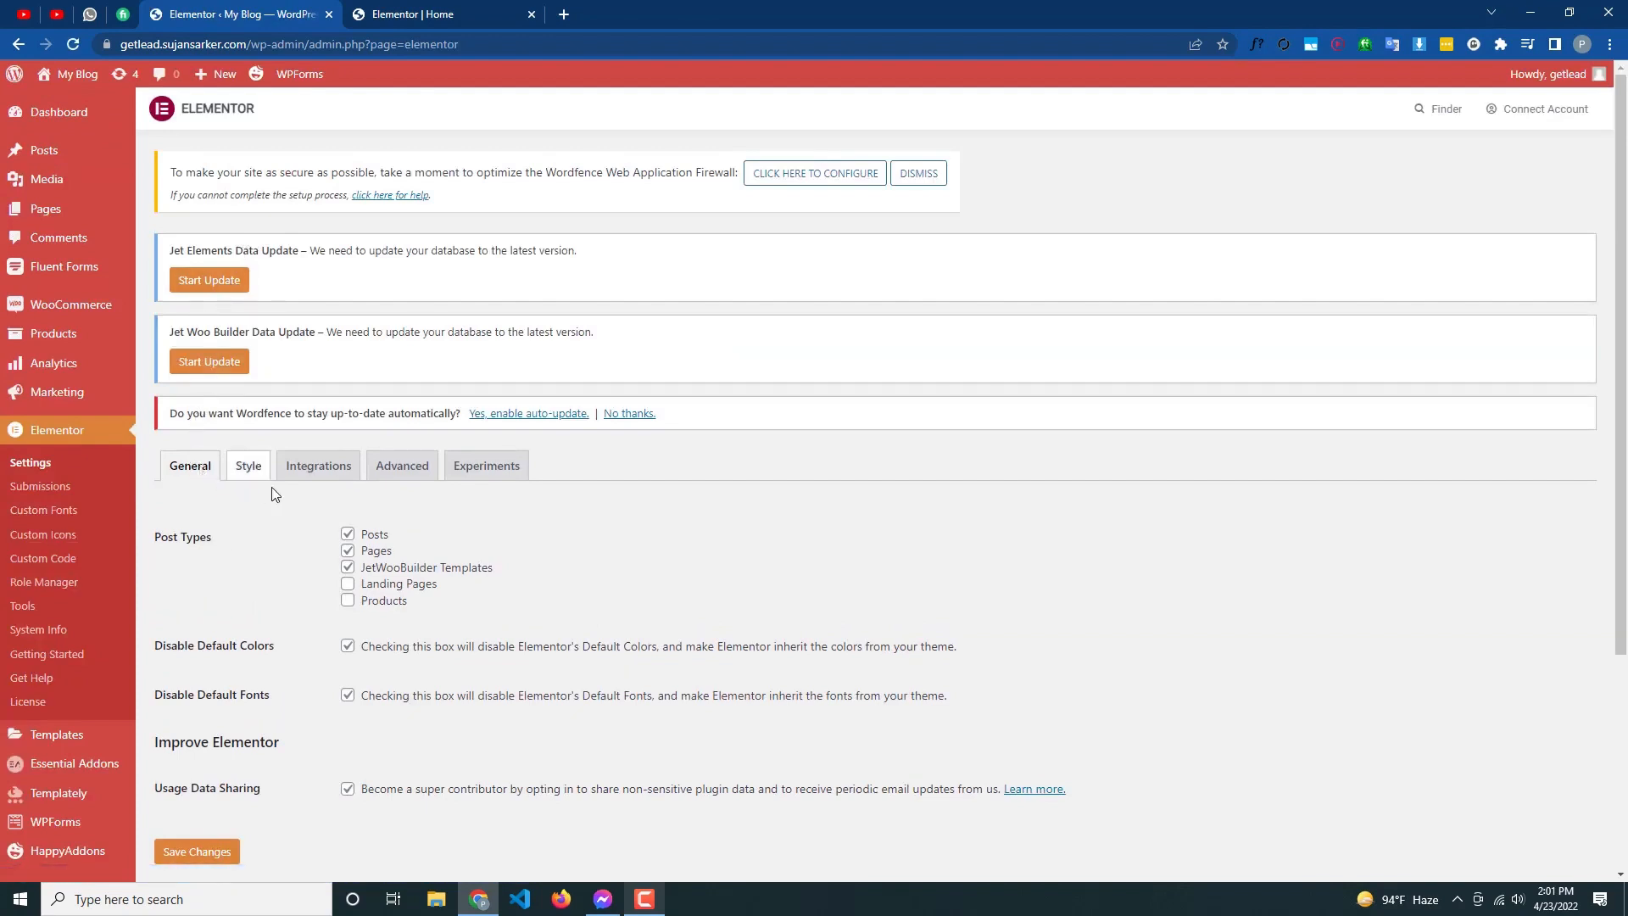
{"action": "left_click", "coordinate": [402, 481]}
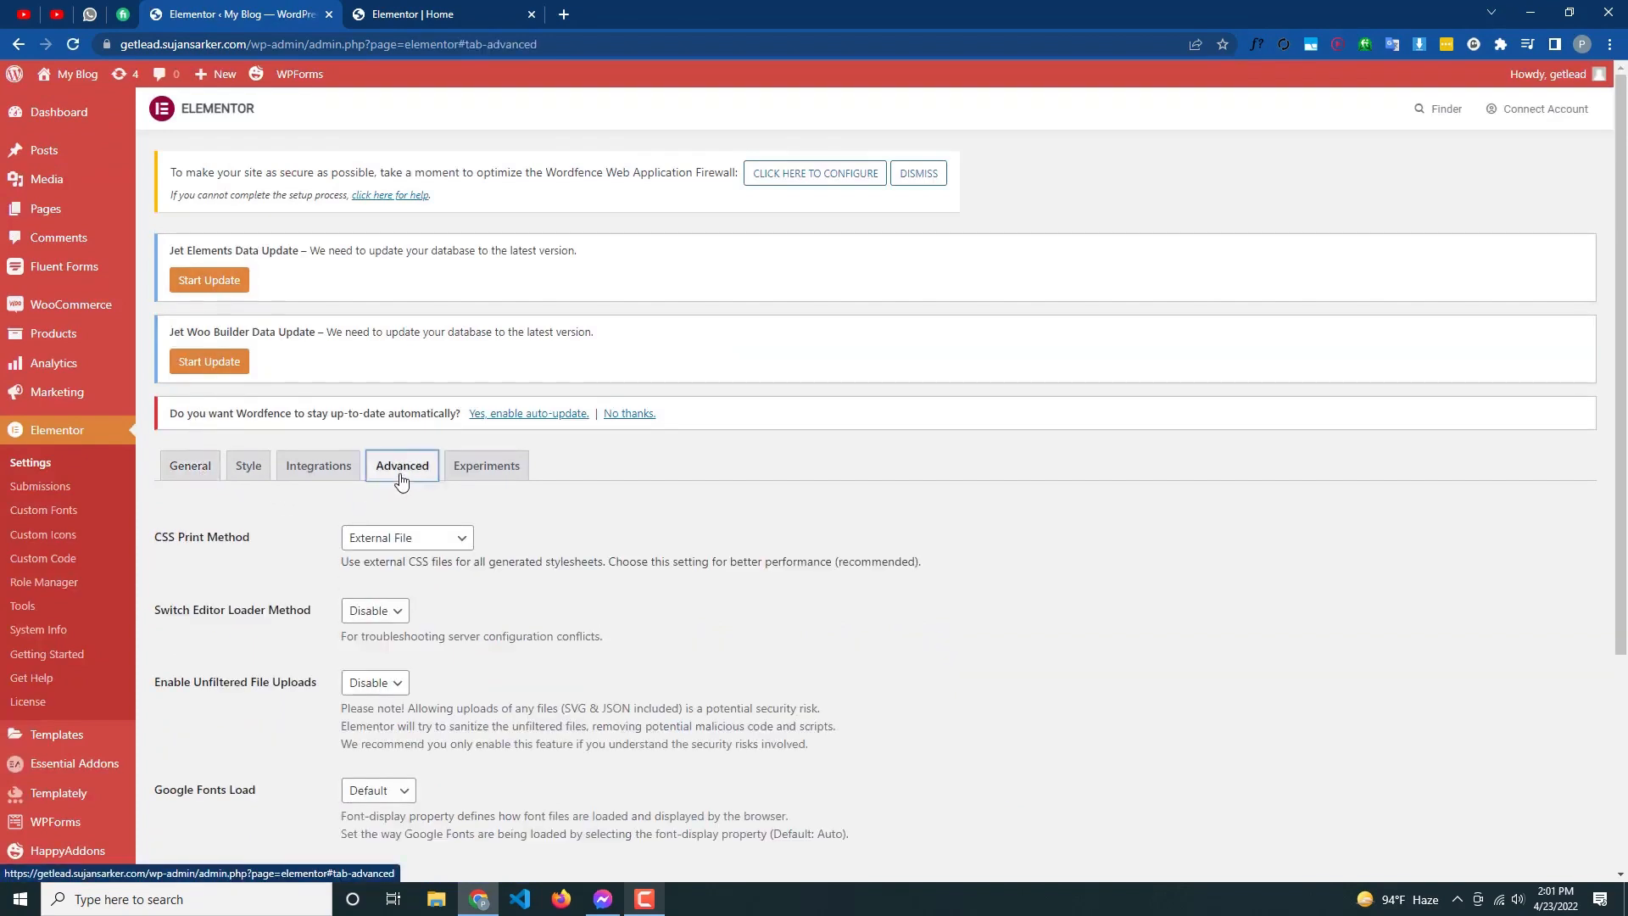
{"action": "scroll", "coordinate": [649, 528], "scroll_direction": "down", "scroll_amount": 1}
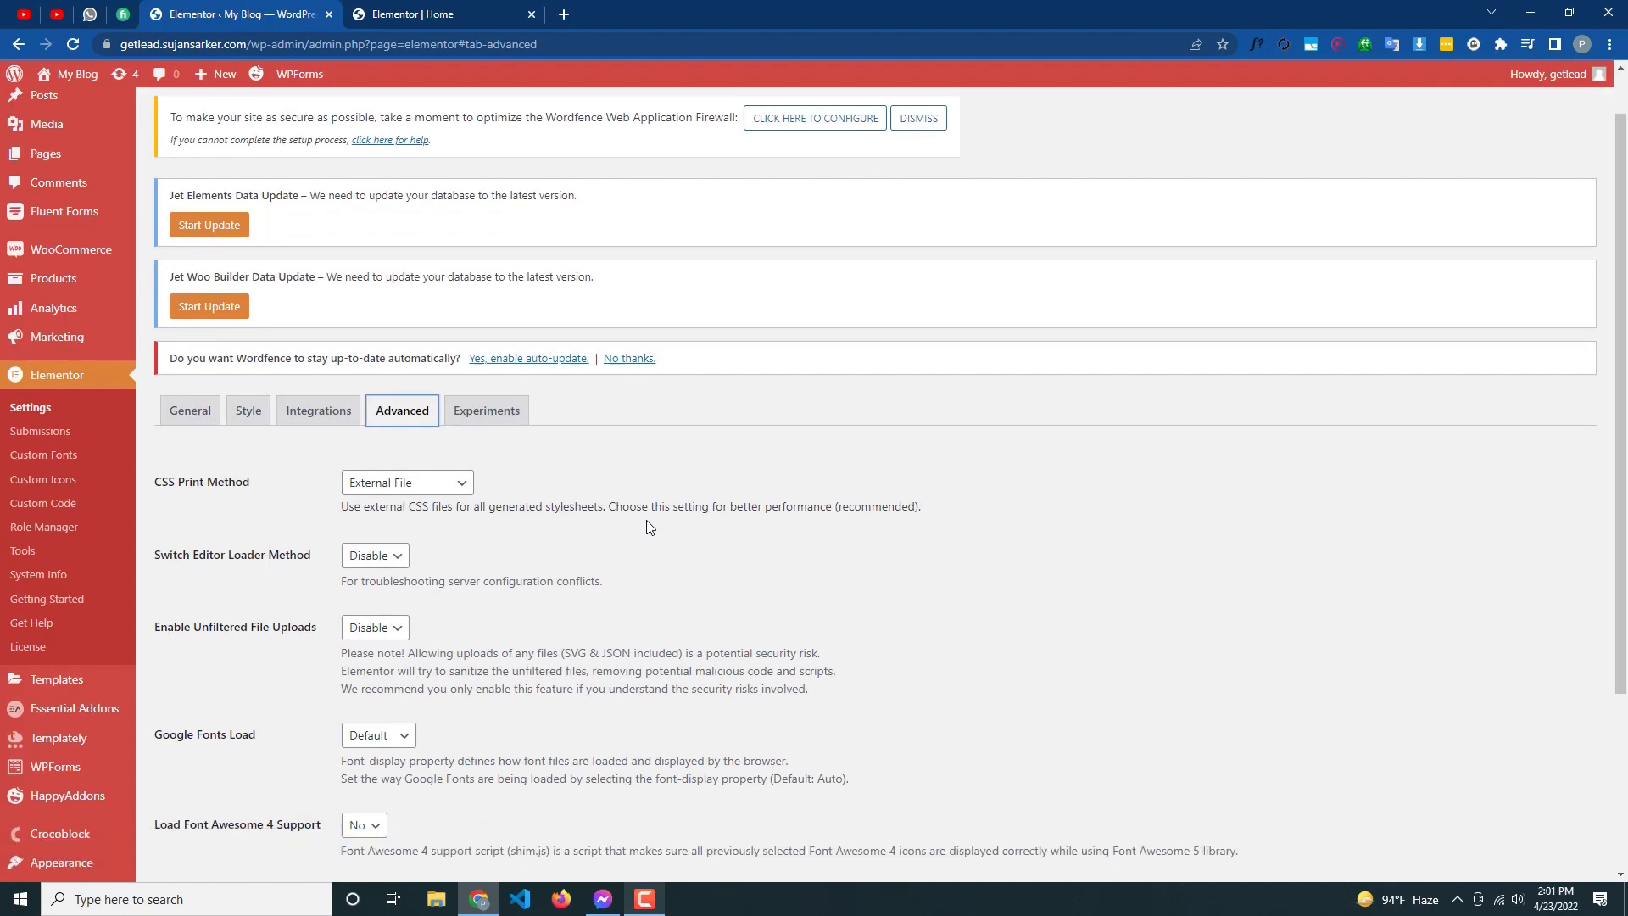
{"action": "left_click", "coordinate": [173, 531]}
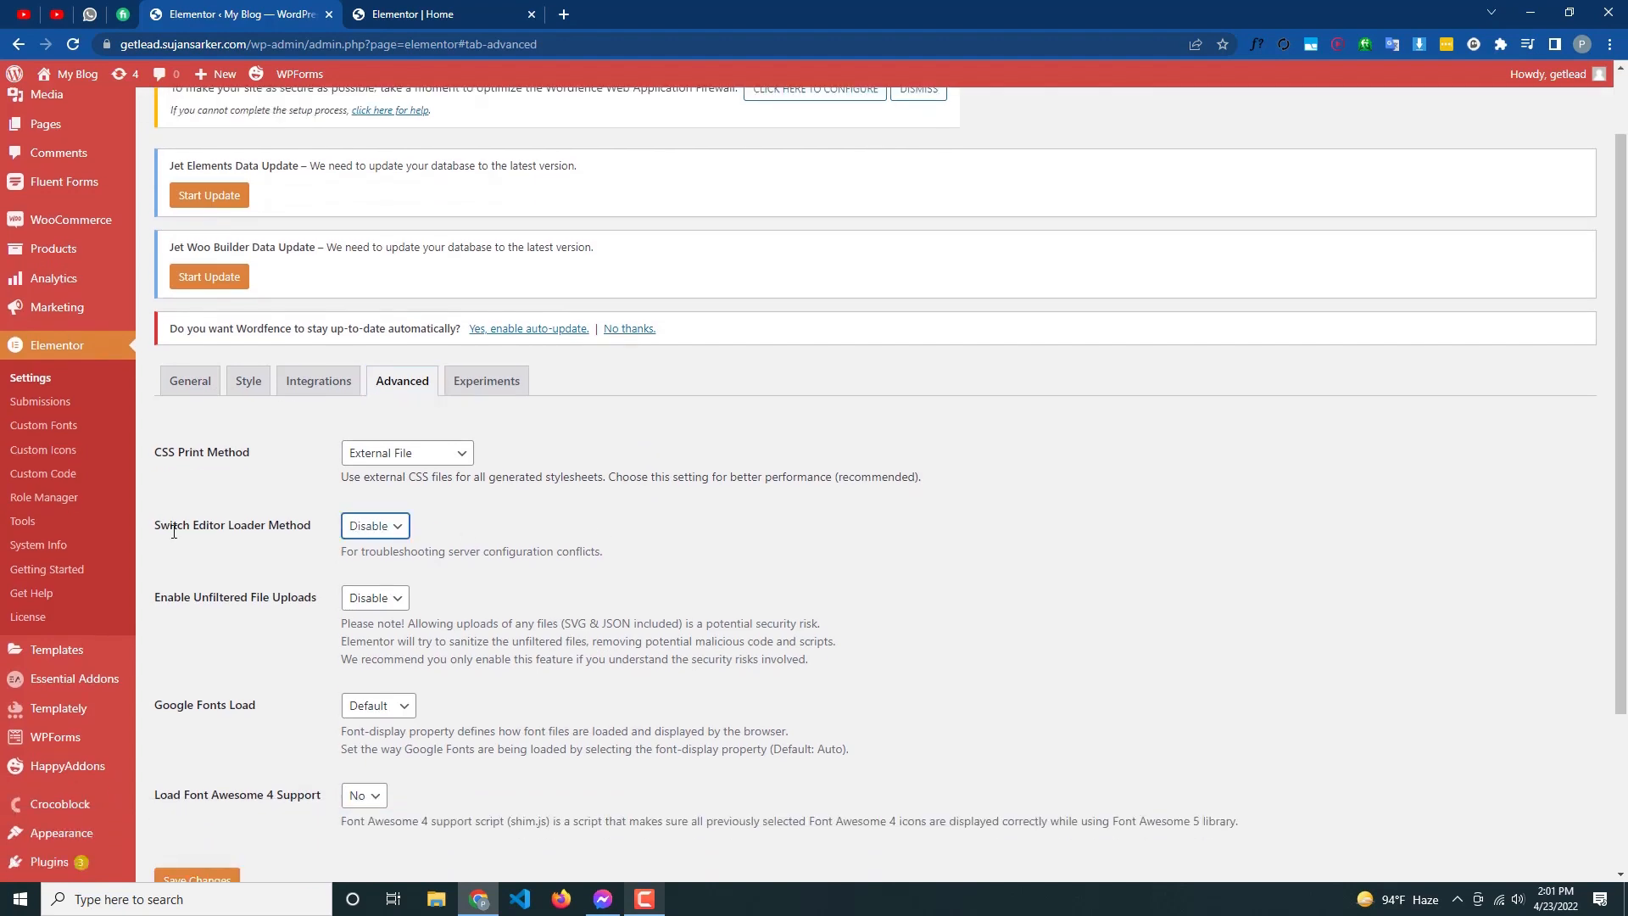
{"action": "left_click", "coordinate": [373, 526]}
{"action": "scroll", "coordinate": [449, 553], "scroll_direction": "down", "scroll_amount": 3}
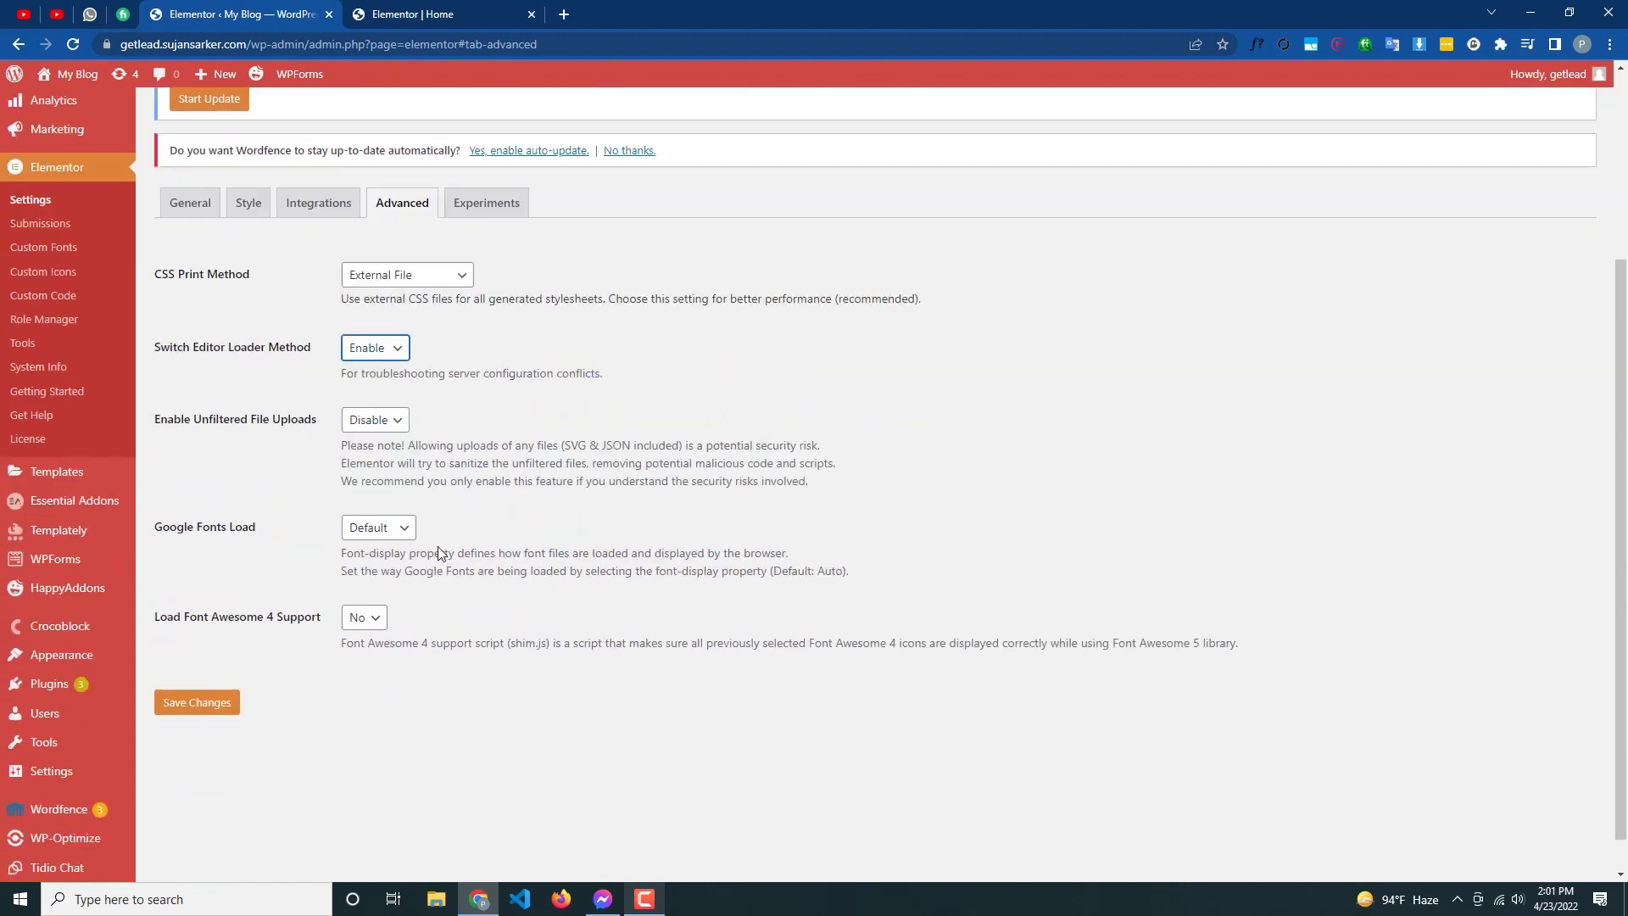
{"action": "left_click", "coordinate": [211, 674]}
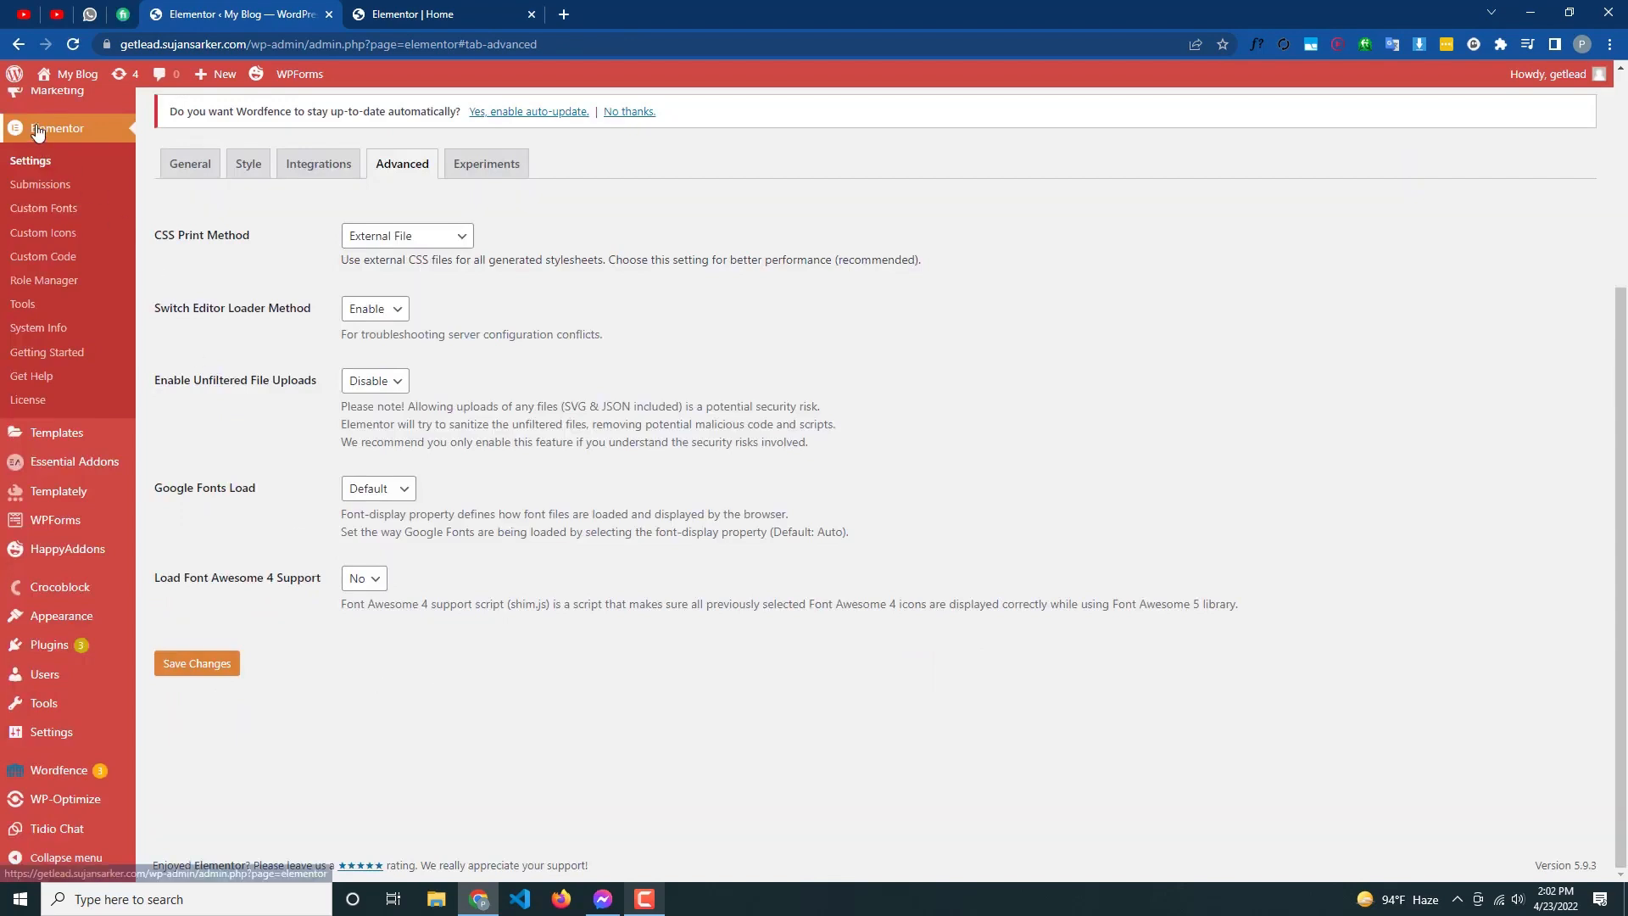
Roll back Elementor to version 3.5.4 through its version control tools, confirming the reinstall
{"action": "left_click", "coordinate": [31, 313]}
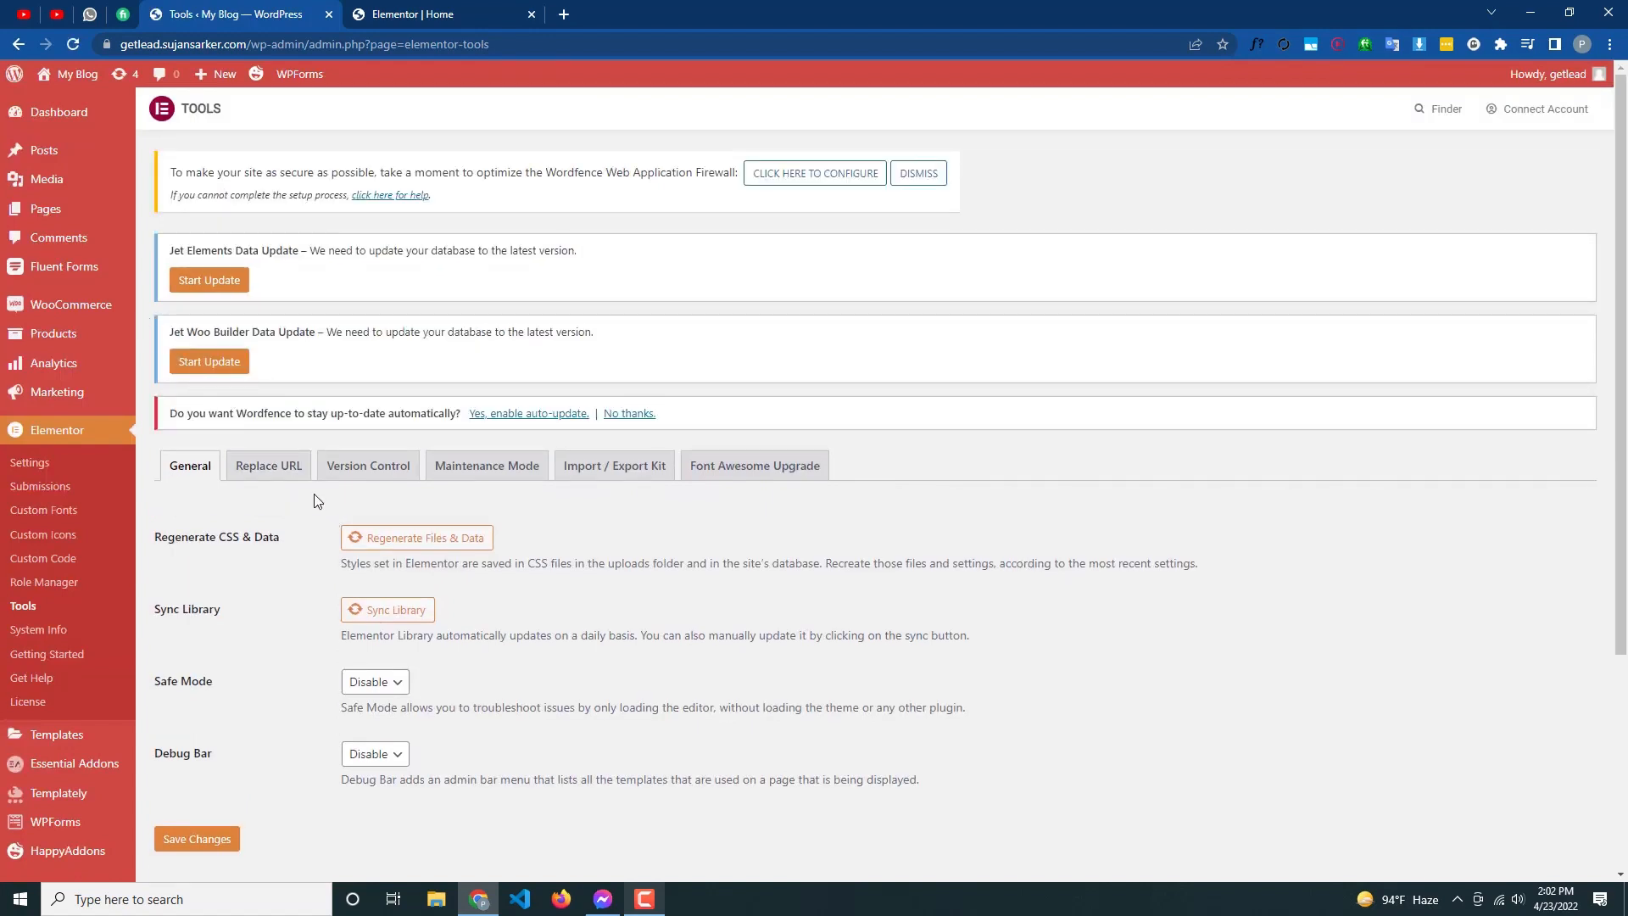
{"action": "left_click", "coordinate": [367, 476]}
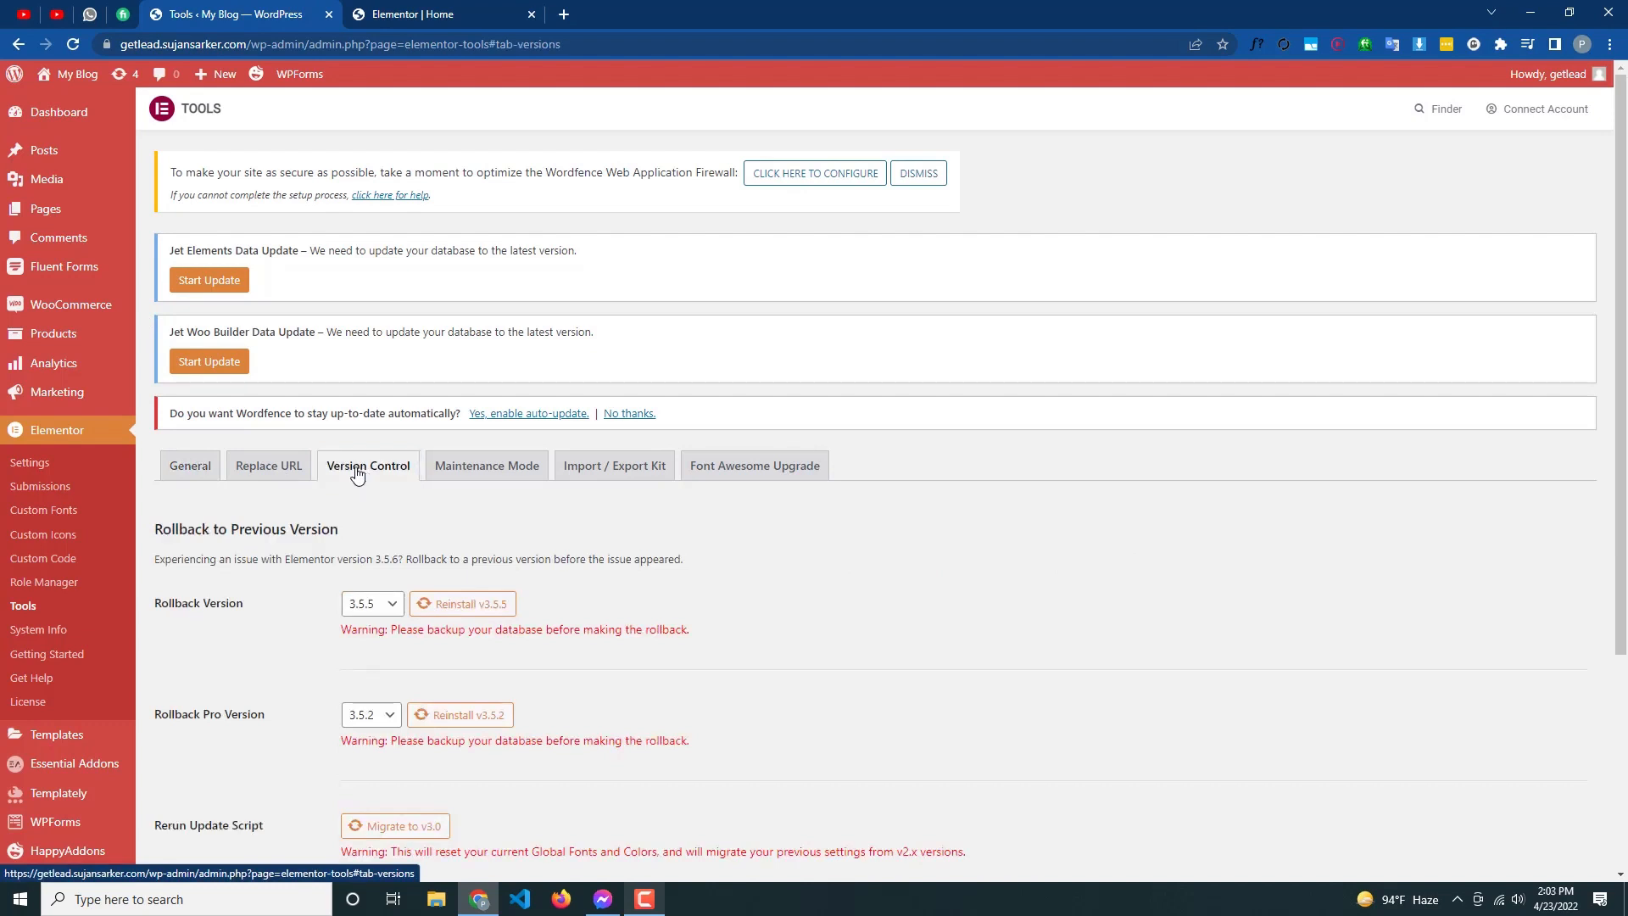
{"action": "scroll", "coordinate": [556, 571], "scroll_direction": "down", "scroll_amount": 1}
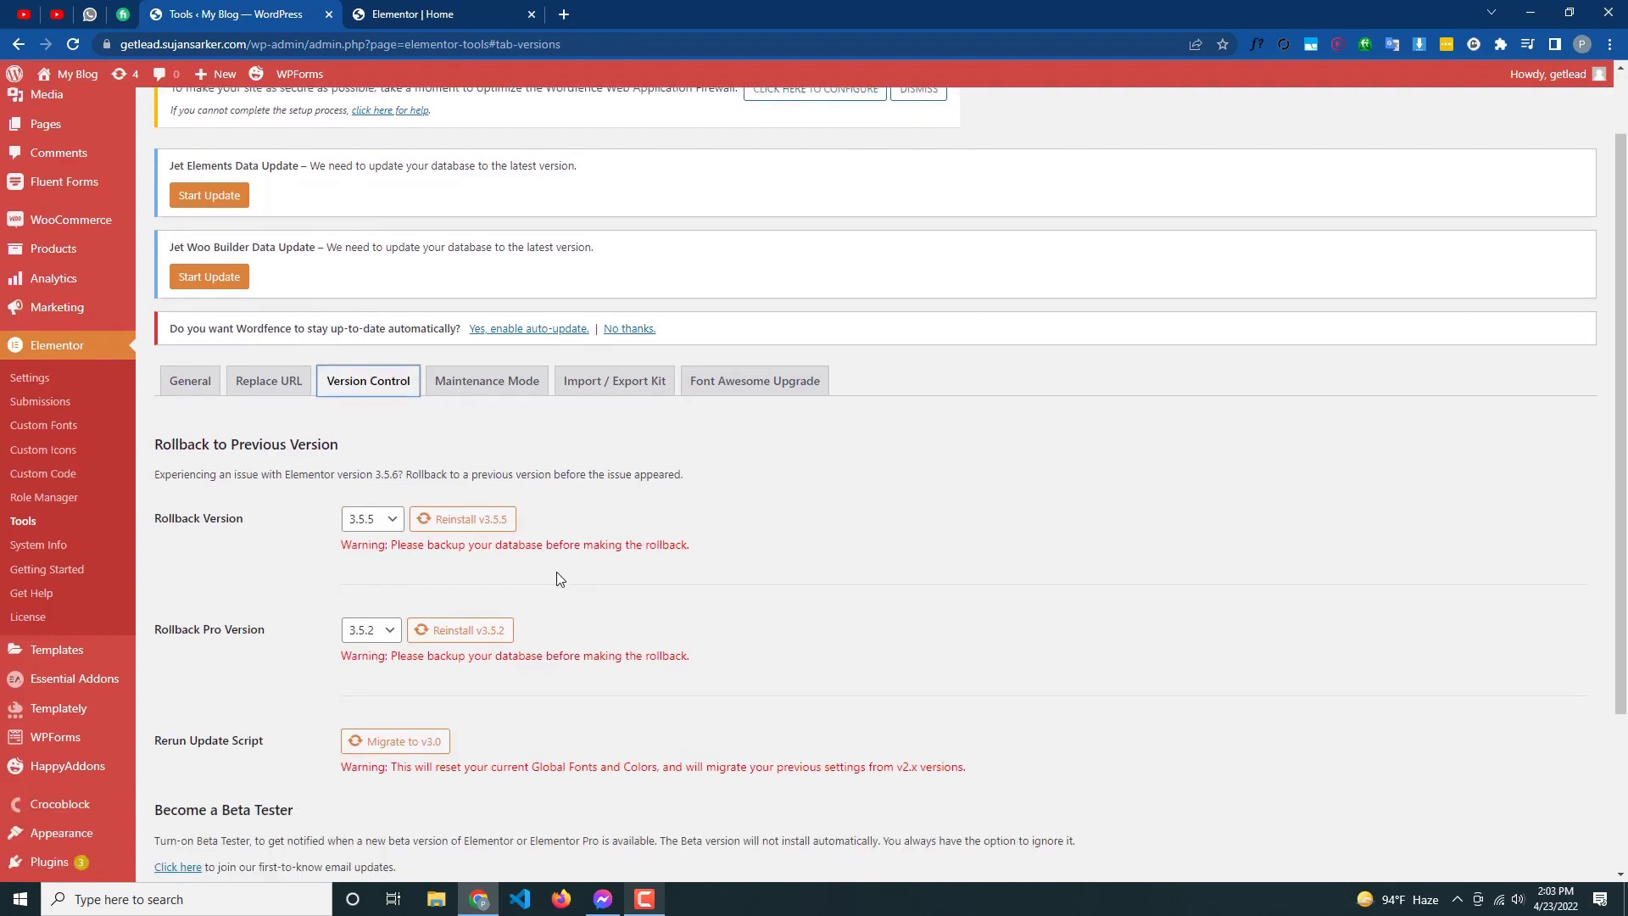
{"action": "left_click", "coordinate": [371, 520]}
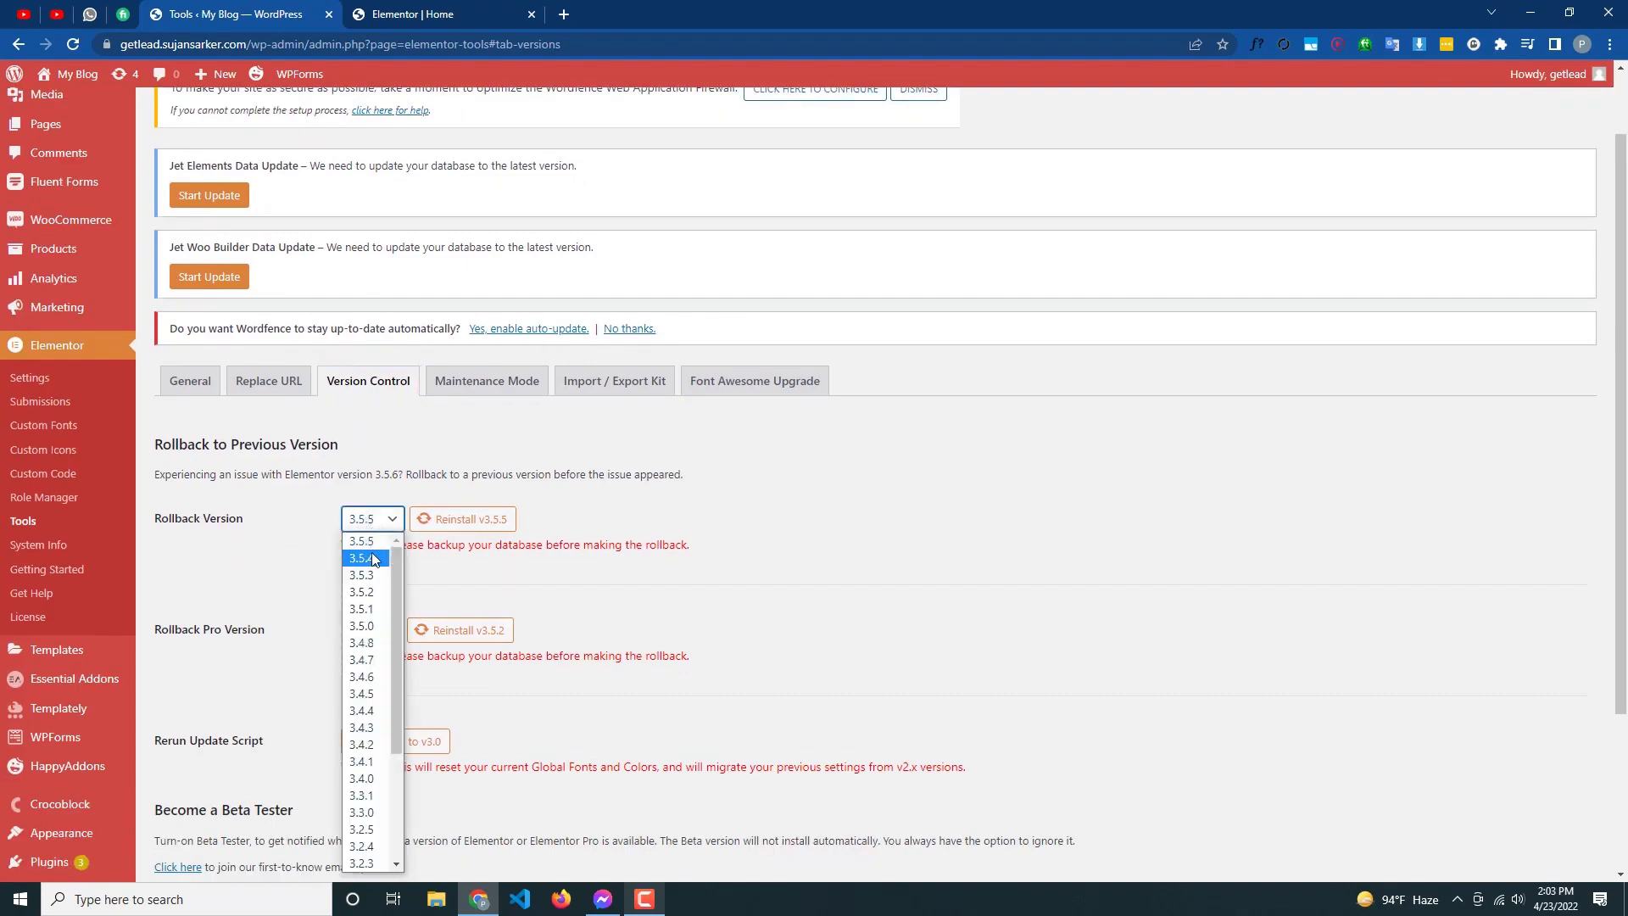
{"action": "left_click", "coordinate": [371, 562]}
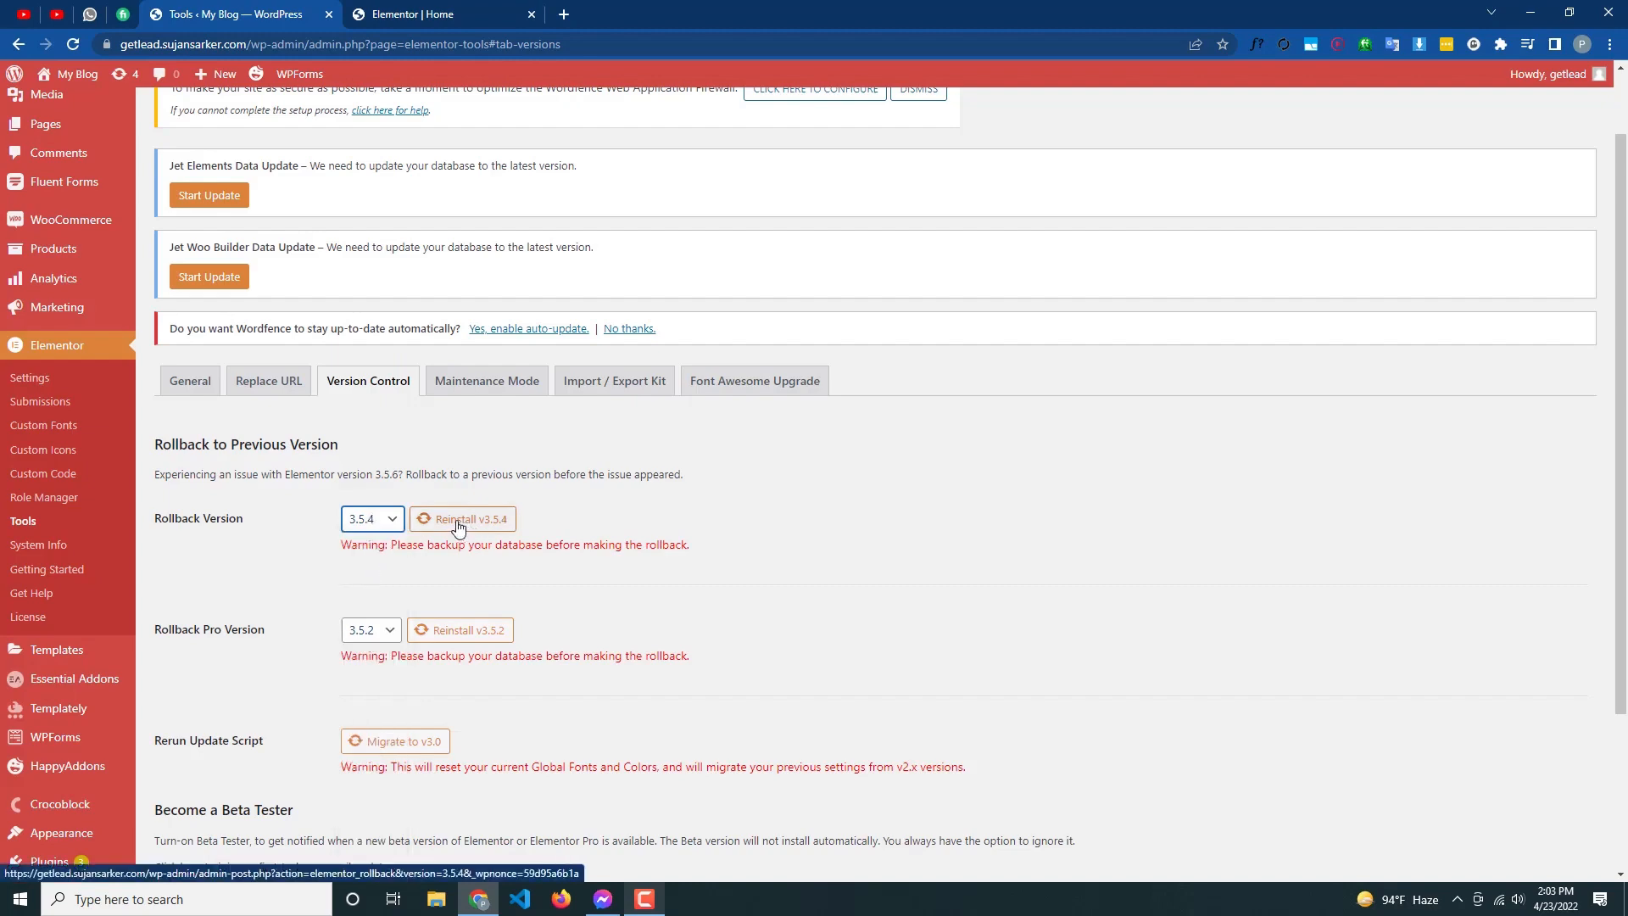
{"action": "left_click", "coordinate": [459, 529]}
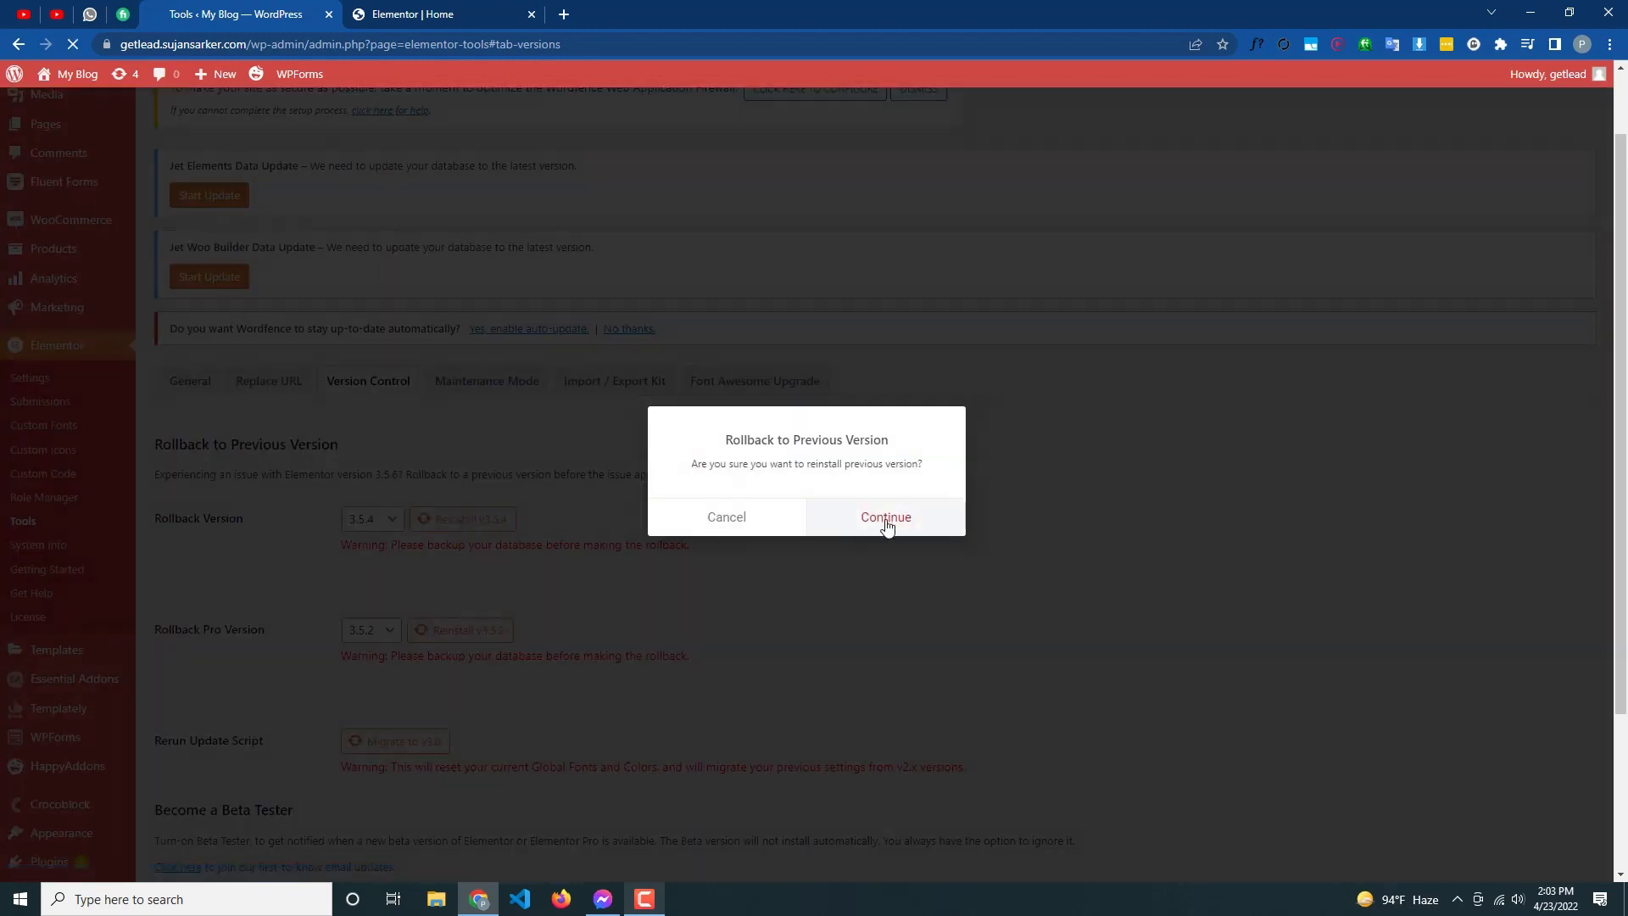
{"action": "left_click", "coordinate": [882, 524]}
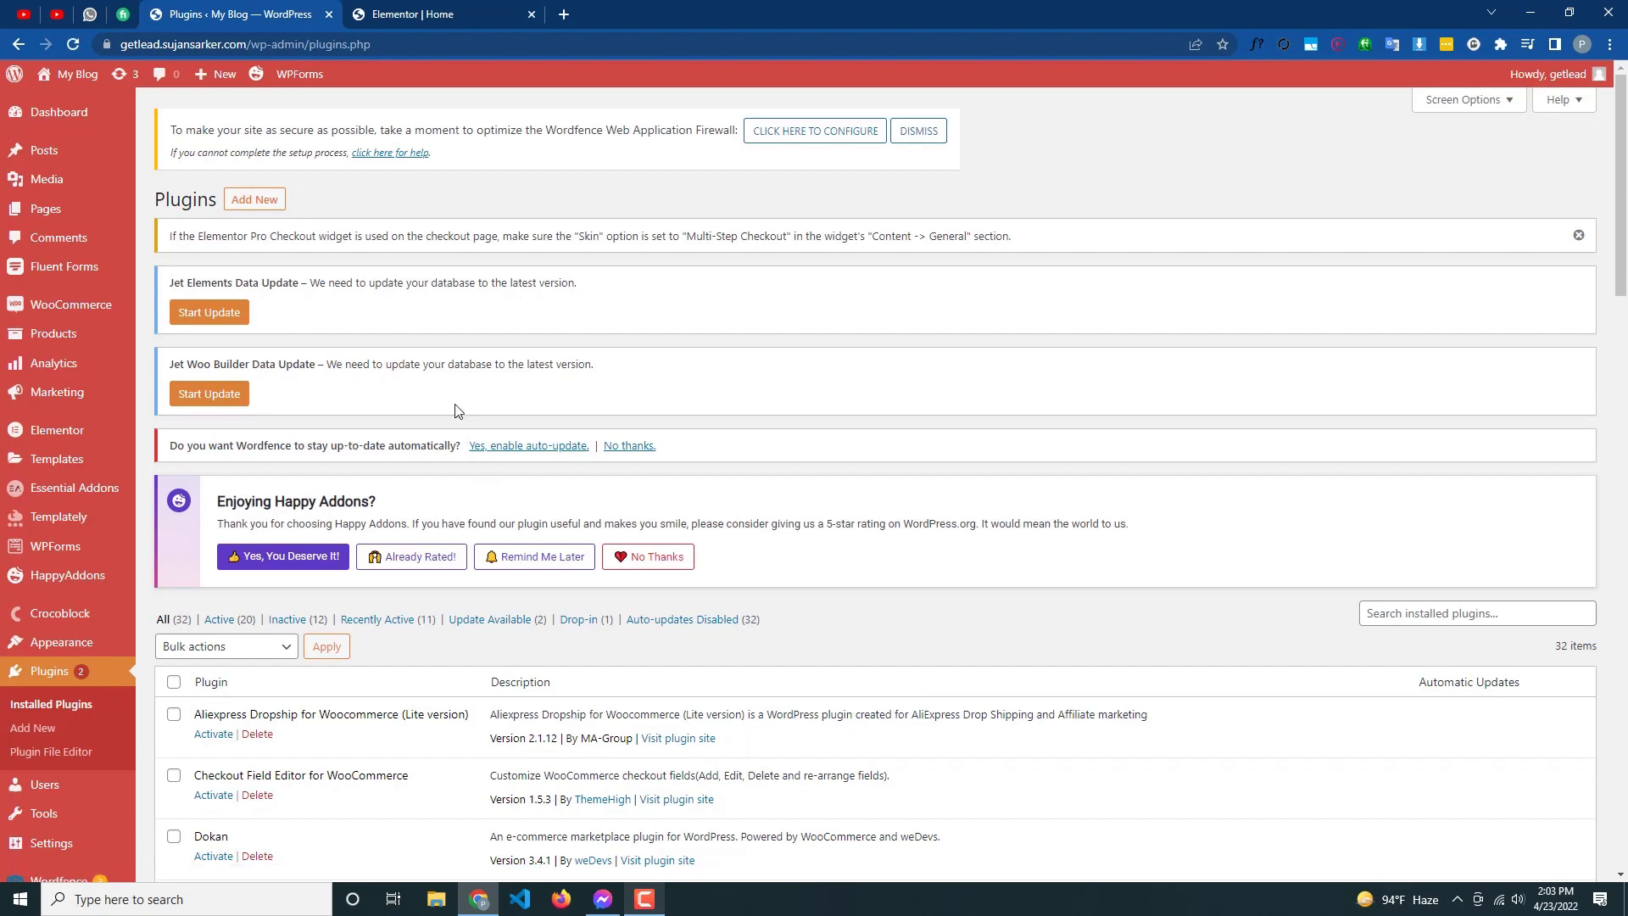
Open the installed plugins list and look through its Elementor-related plugins
{"action": "scroll", "coordinate": [455, 410], "scroll_direction": "down", "scroll_amount": 2}
{"action": "left_click", "coordinate": [42, 562]}
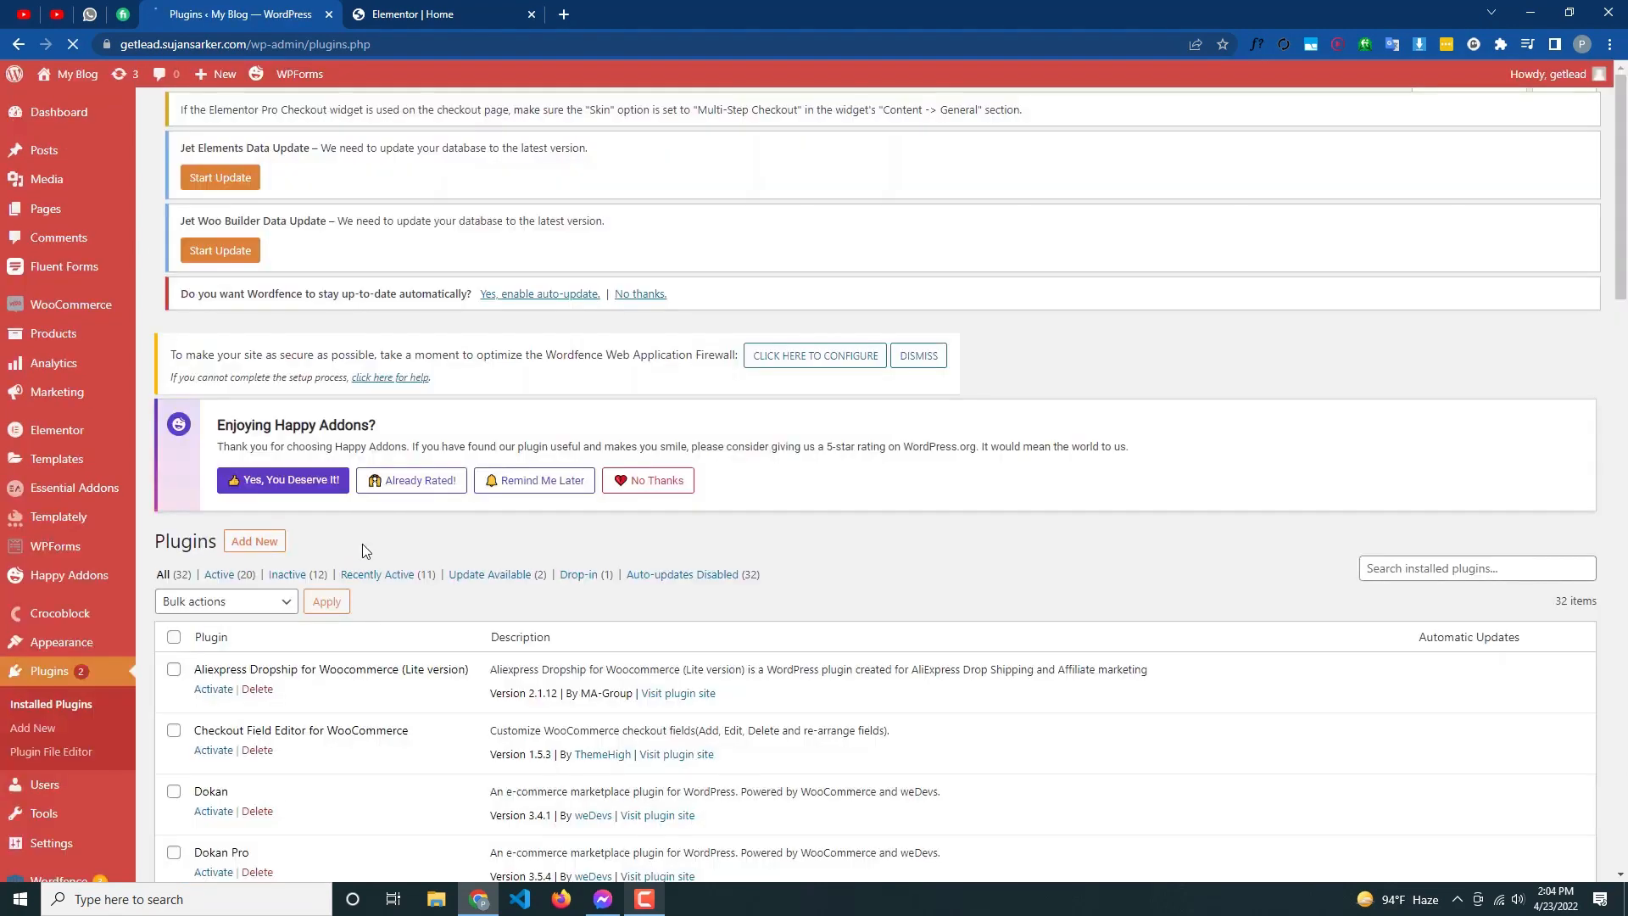
{"action": "scroll", "coordinate": [432, 526], "scroll_direction": "down", "scroll_amount": 1}
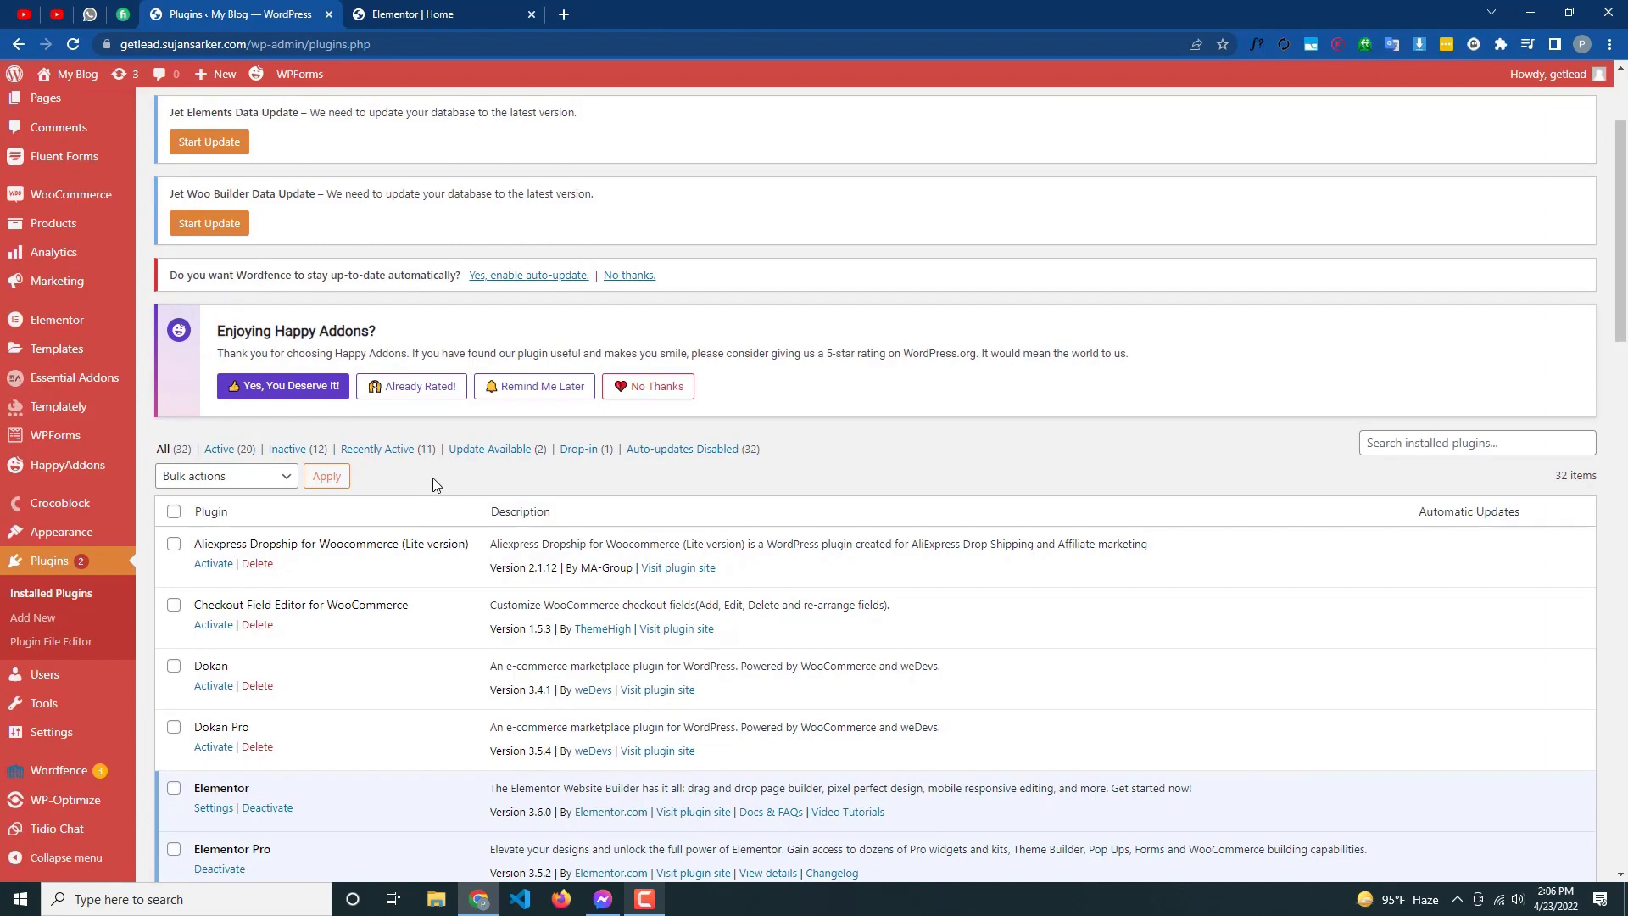
{"action": "scroll", "coordinate": [432, 477], "scroll_direction": "down", "scroll_amount": 10}
{"action": "scroll", "coordinate": [676, 566], "scroll_direction": "down", "scroll_amount": 2}
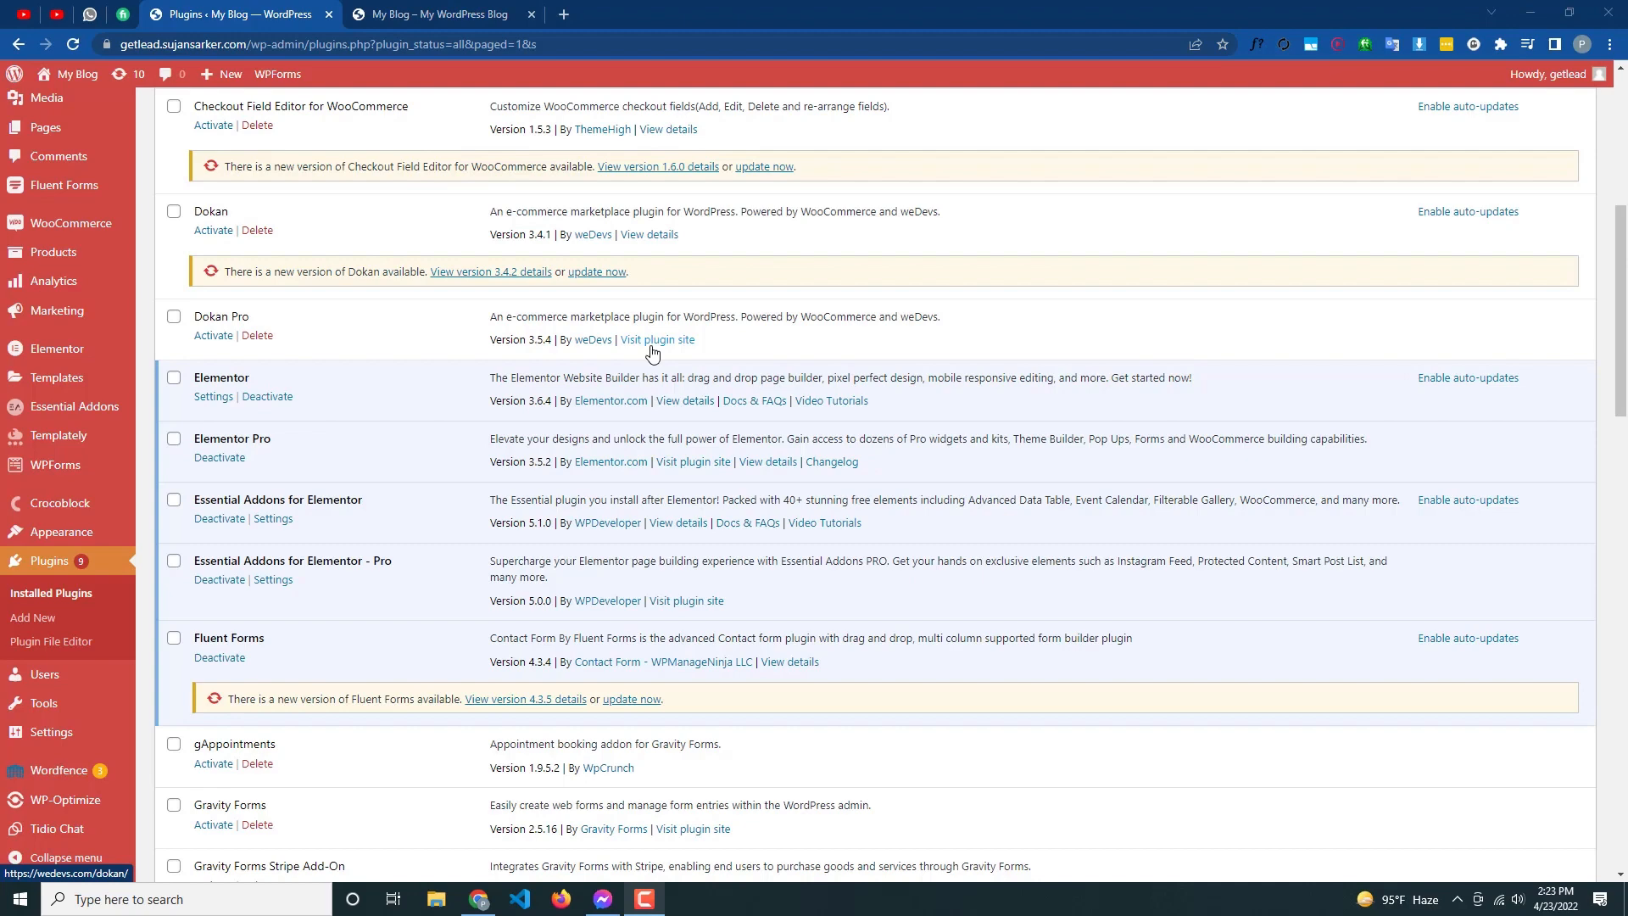
Bulk deactivate the JetProductGallery For Elementor and JetWooBuilder For Elementor plugins
{"action": "scroll", "coordinate": [323, 579], "scroll_direction": "down", "scroll_amount": 8}
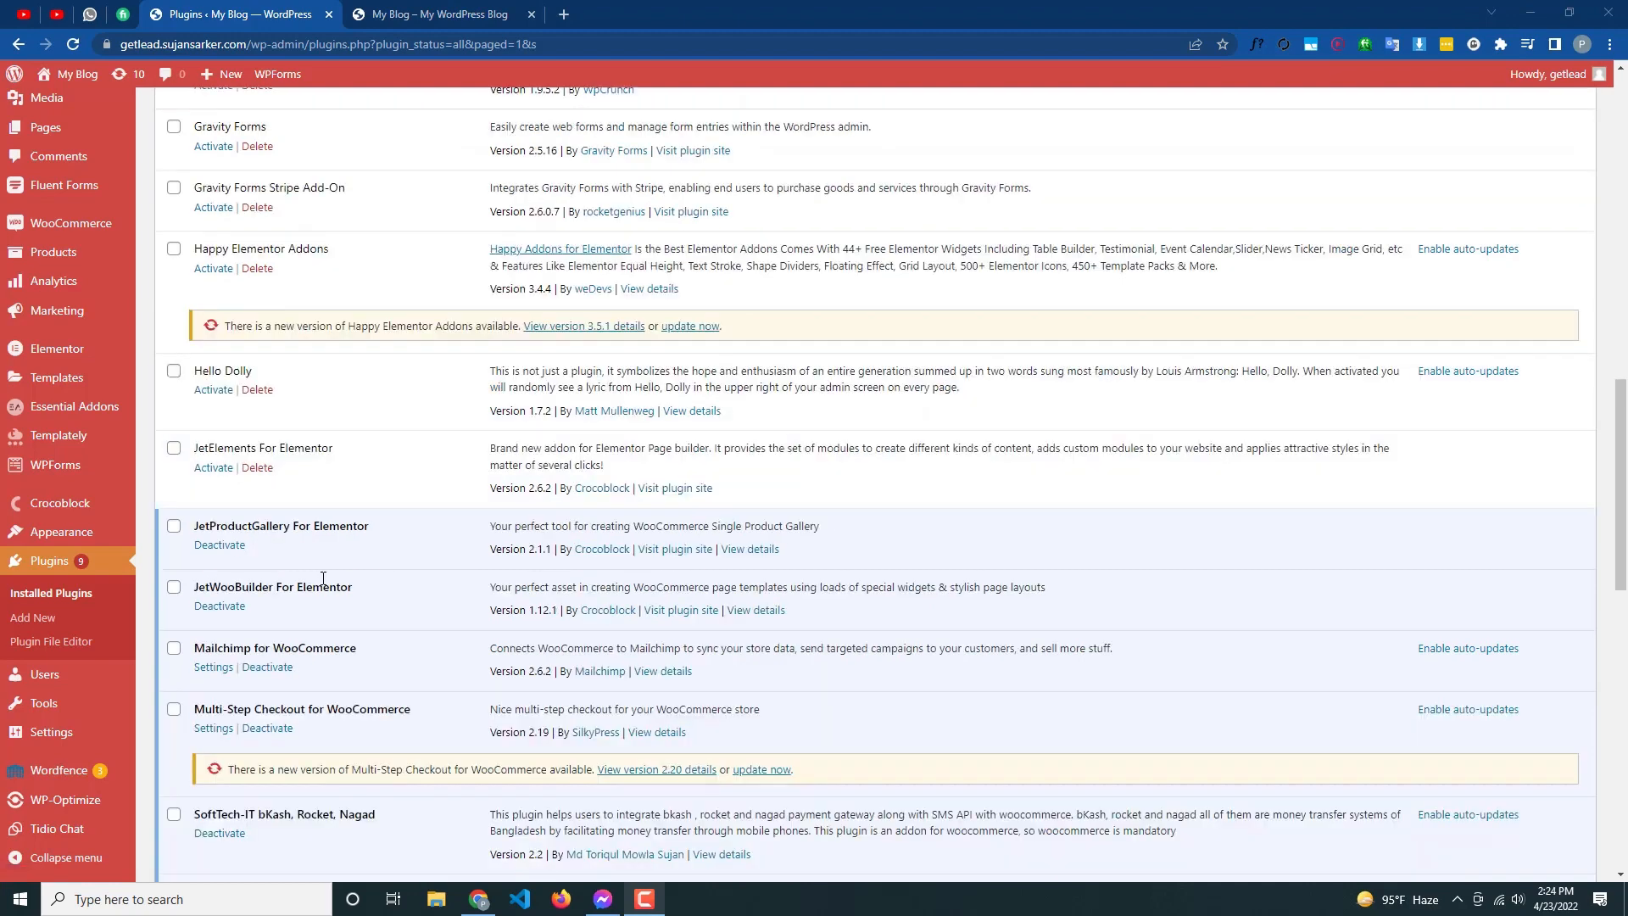
{"action": "left_click", "coordinate": [174, 588]}
{"action": "left_click", "coordinate": [174, 526]}
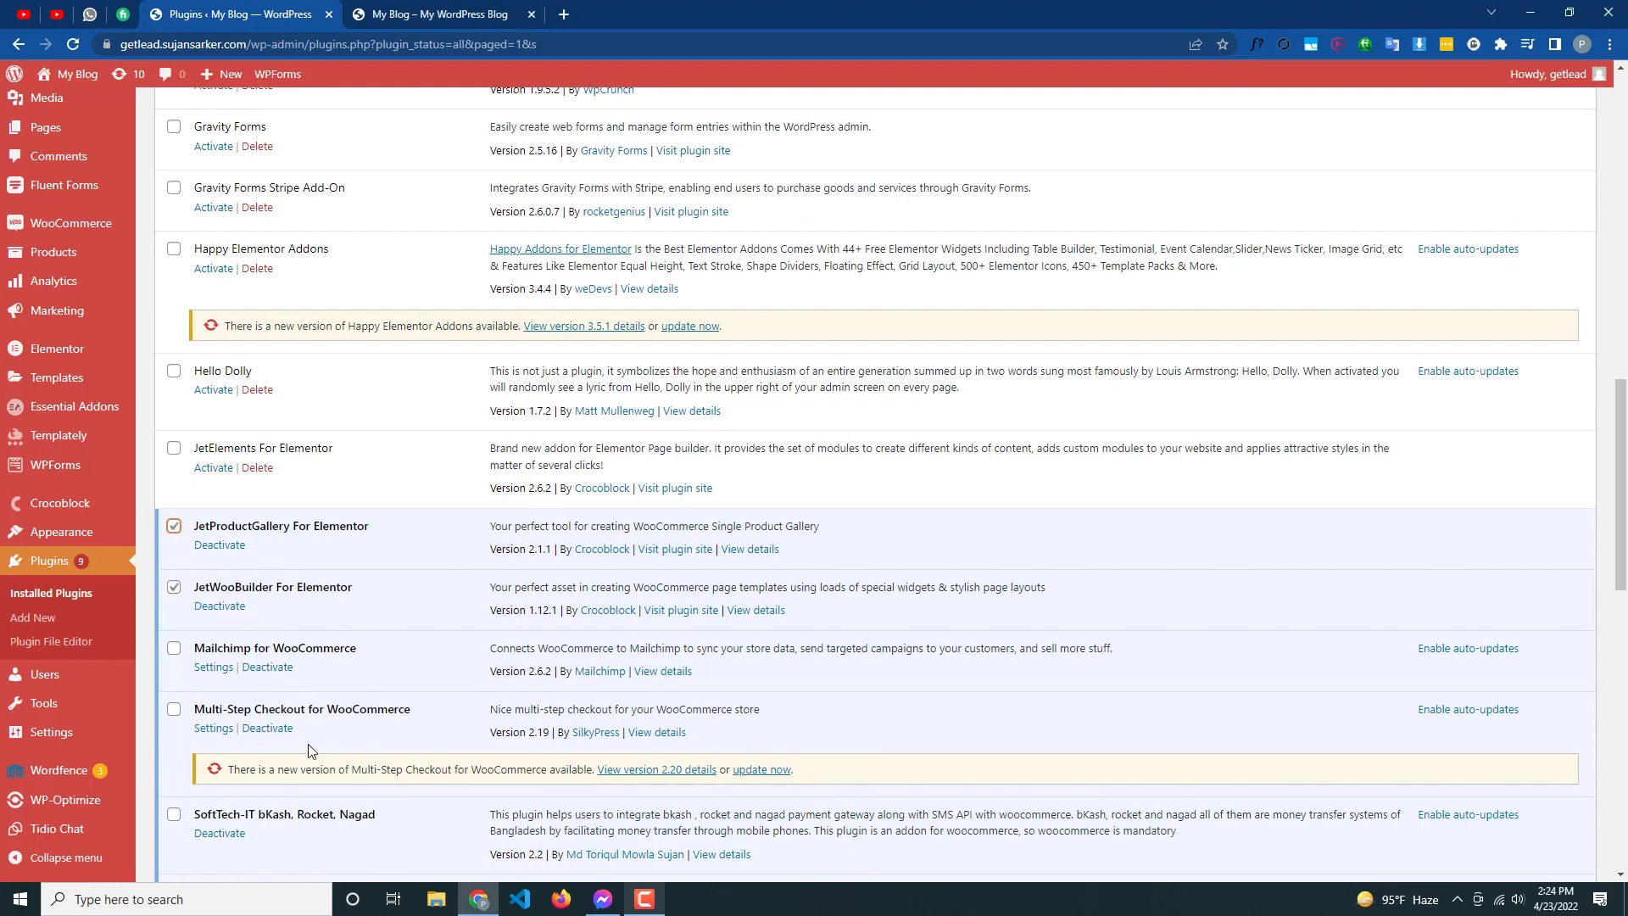
{"action": "scroll", "coordinate": [308, 737], "scroll_direction": "down", "scroll_amount": 1}
{"action": "scroll", "coordinate": [308, 721], "scroll_direction": "down", "scroll_amount": 10}
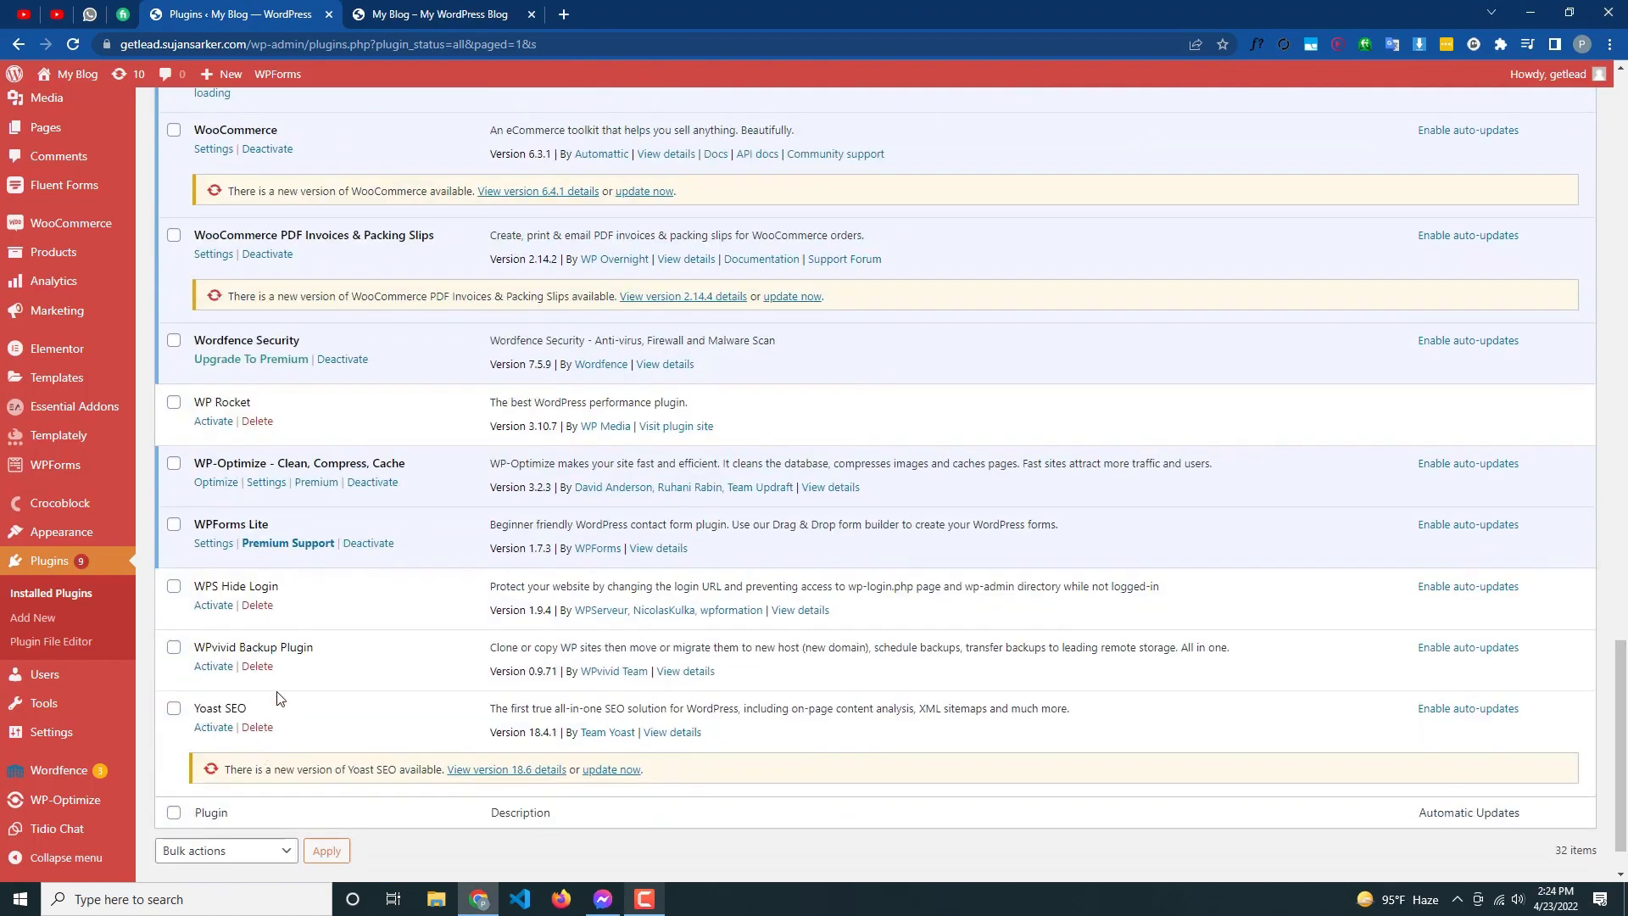
{"action": "left_click", "coordinate": [236, 845]}
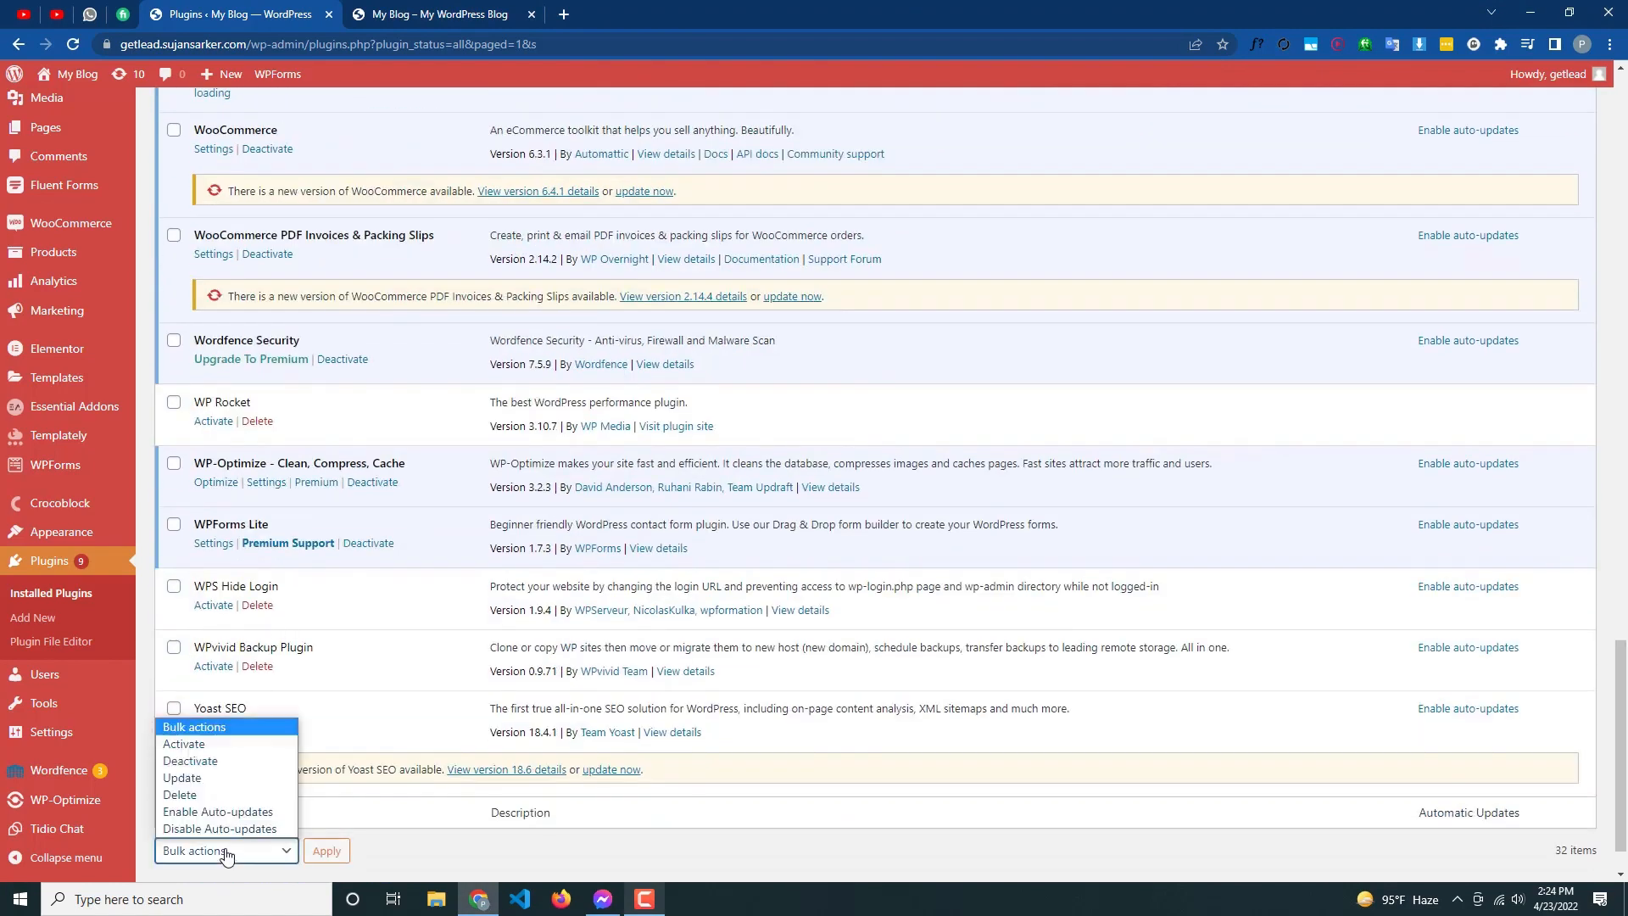
{"action": "left_click", "coordinate": [222, 761]}
{"action": "left_click", "coordinate": [320, 851]}
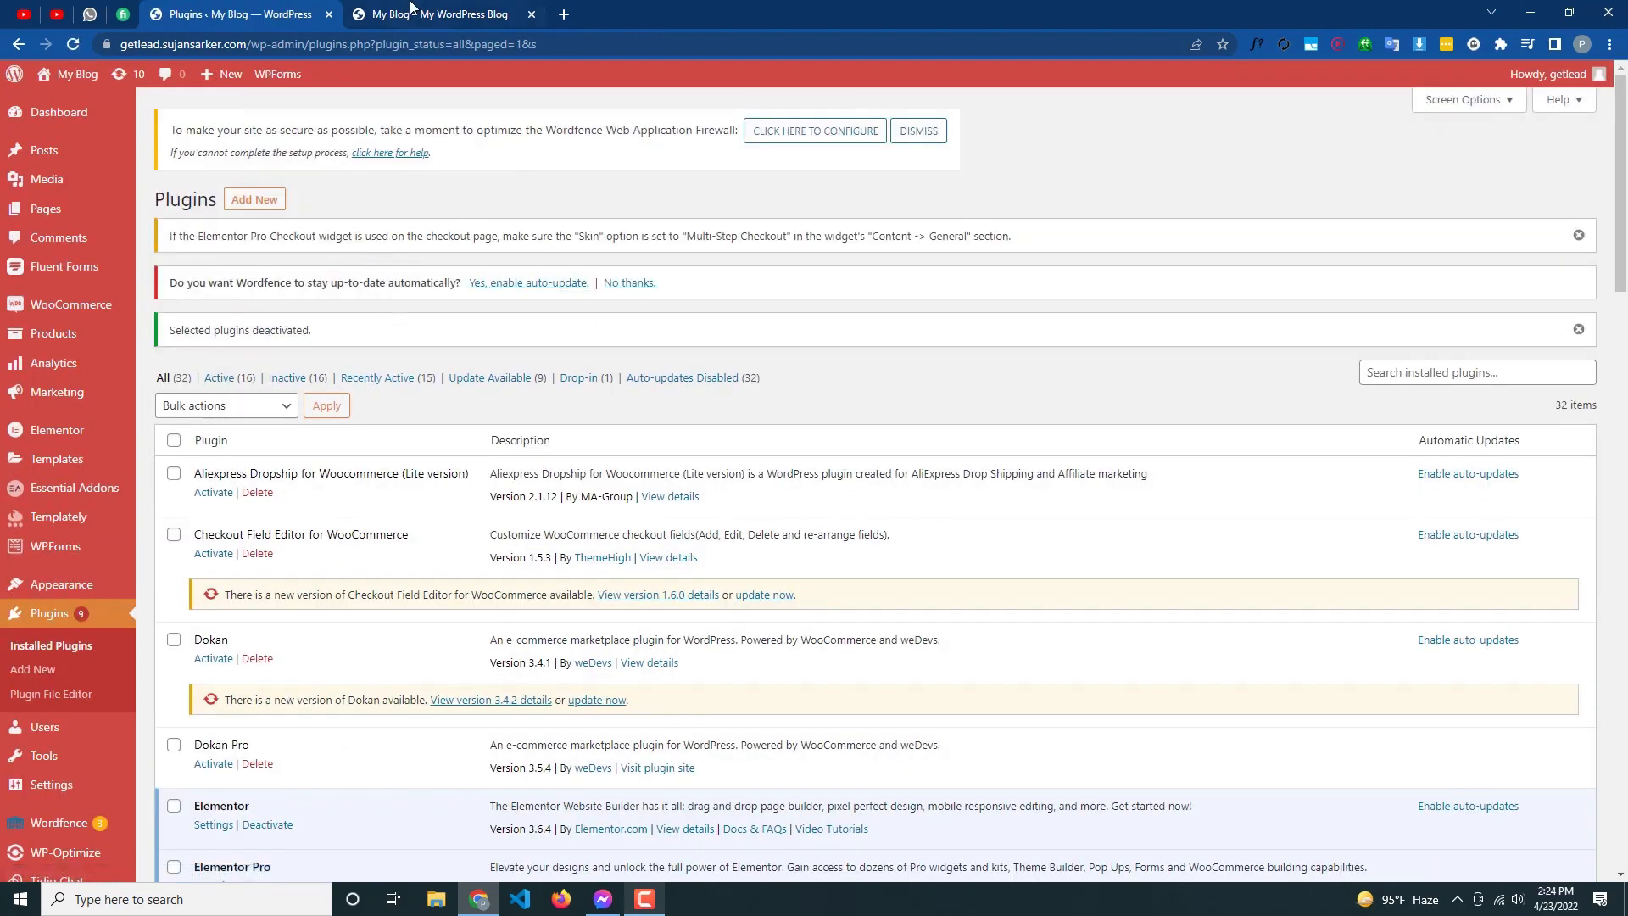
Switch to the site's front page and open it for editing with Elementor
{"action": "left_click", "coordinate": [413, 10]}
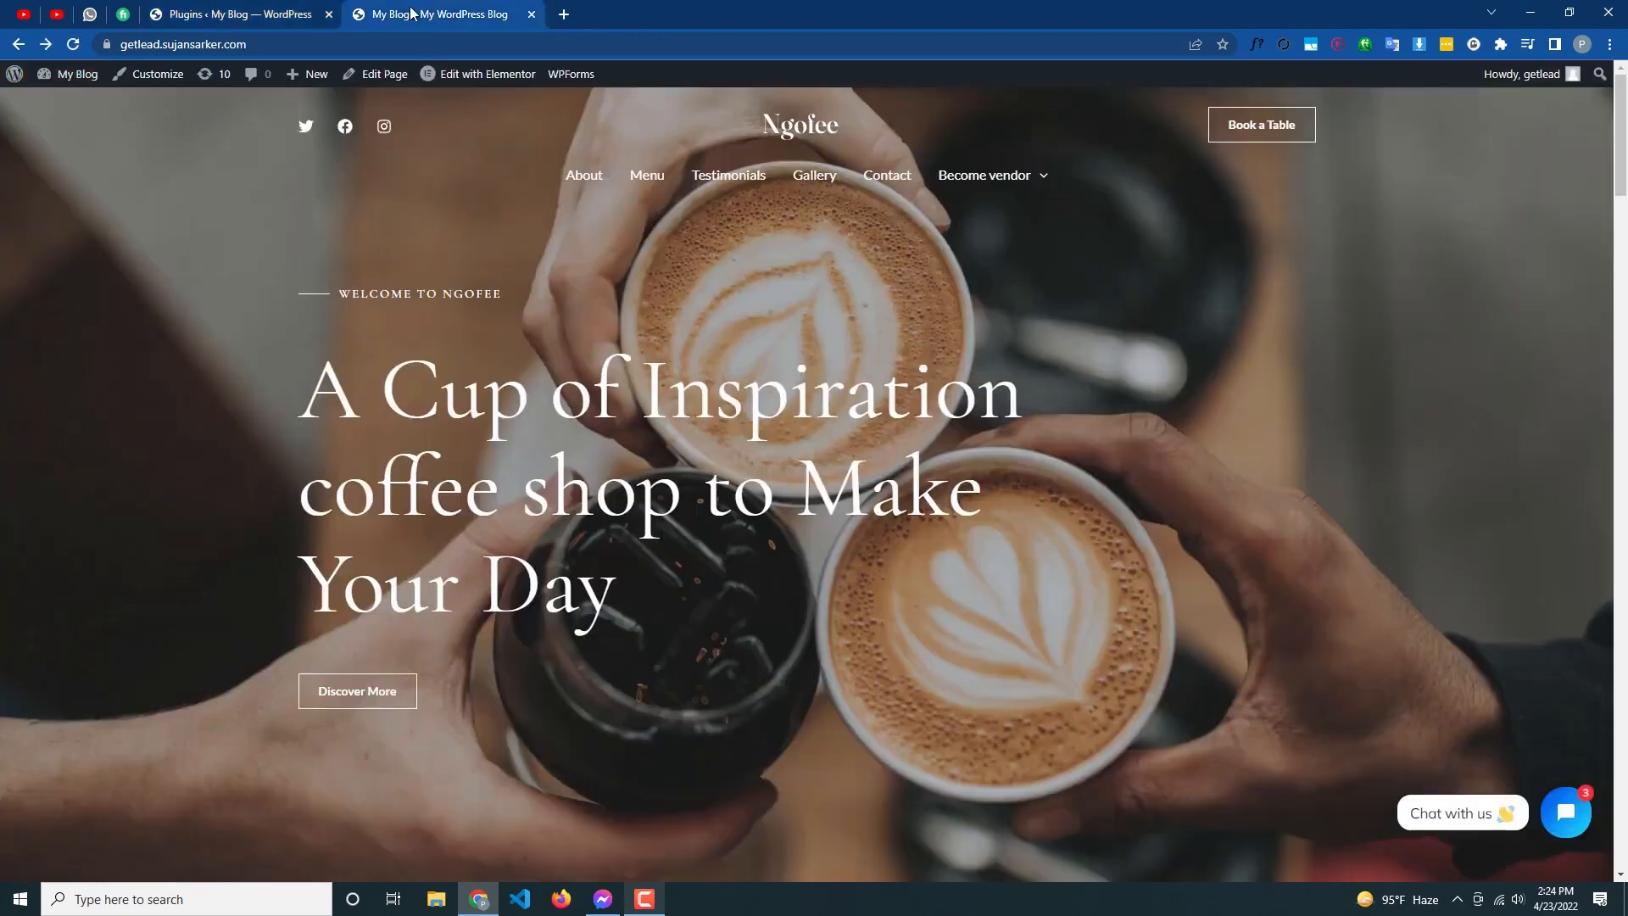
{"action": "left_click", "coordinate": [466, 82]}
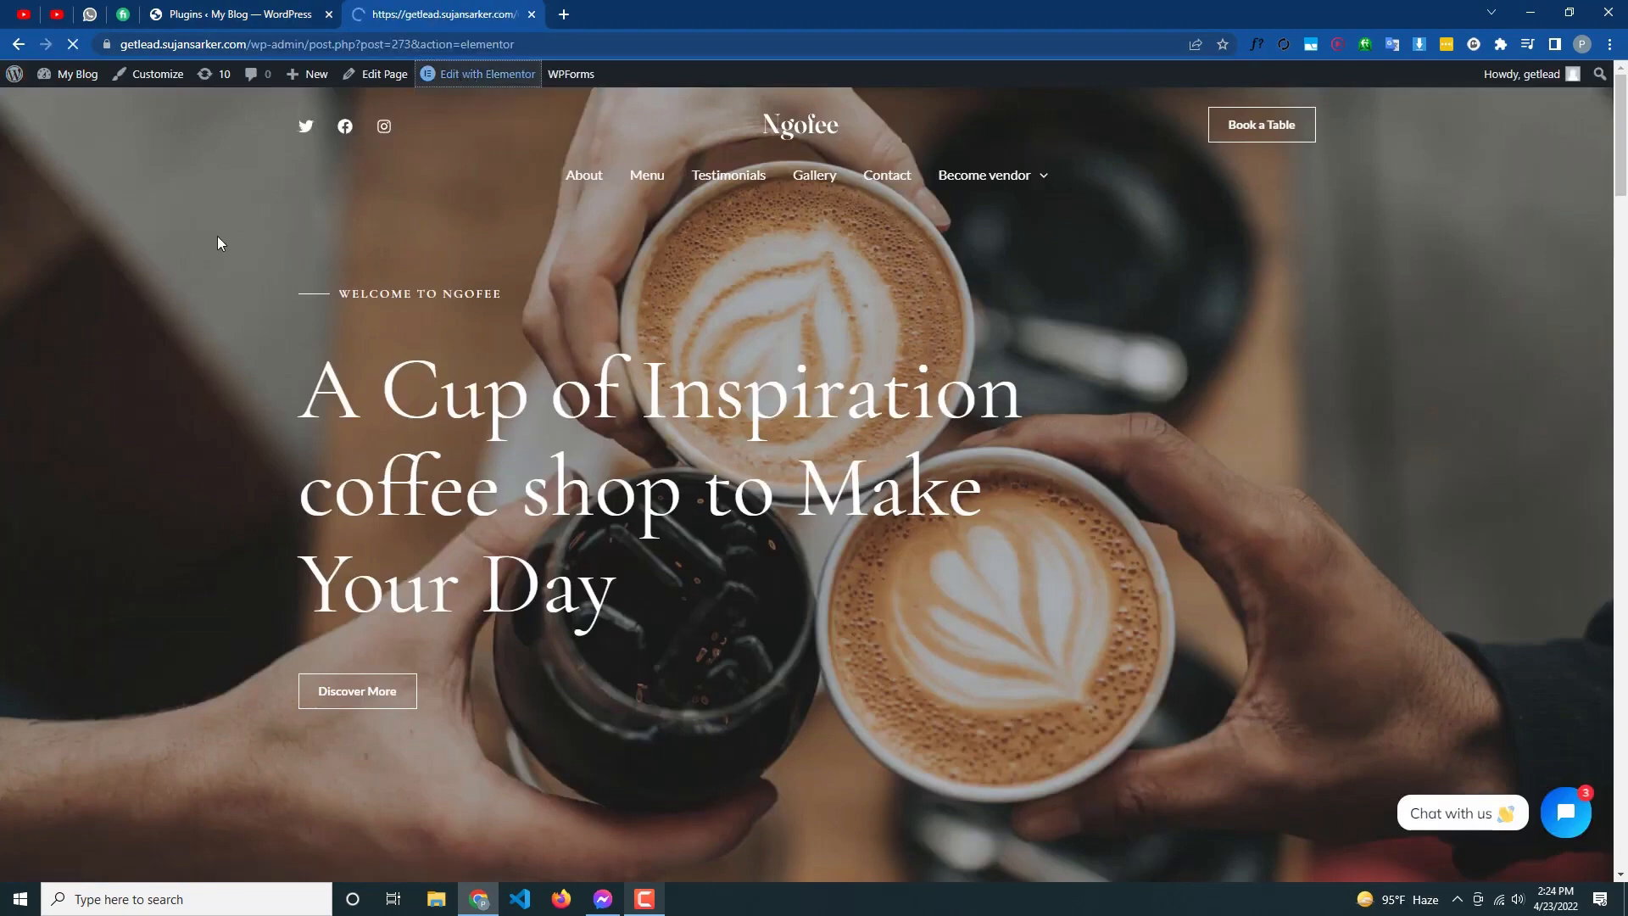